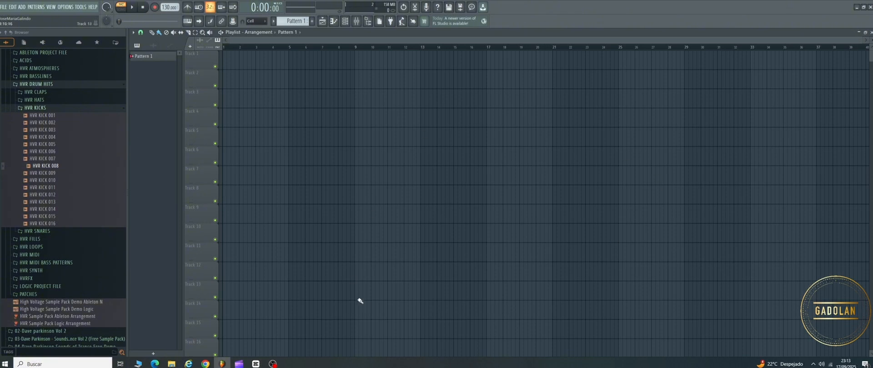
Step: Audition different pitches of the 808 Kick on the piano roll keyboard
{"action": "left_click", "coordinate": [338, 23]}
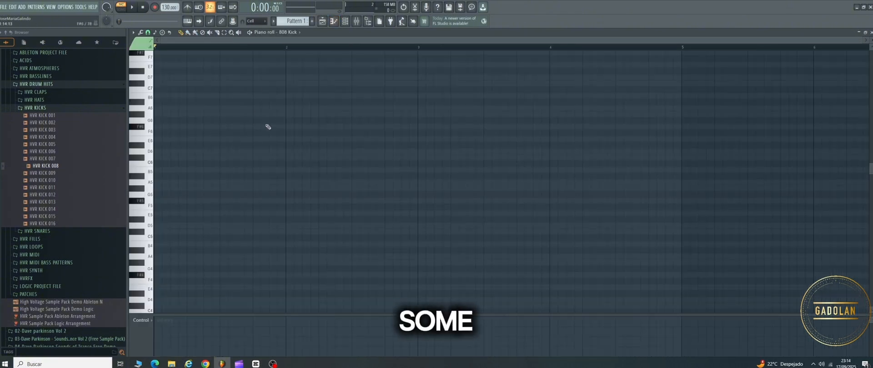
{"action": "left_click", "coordinate": [141, 109]}
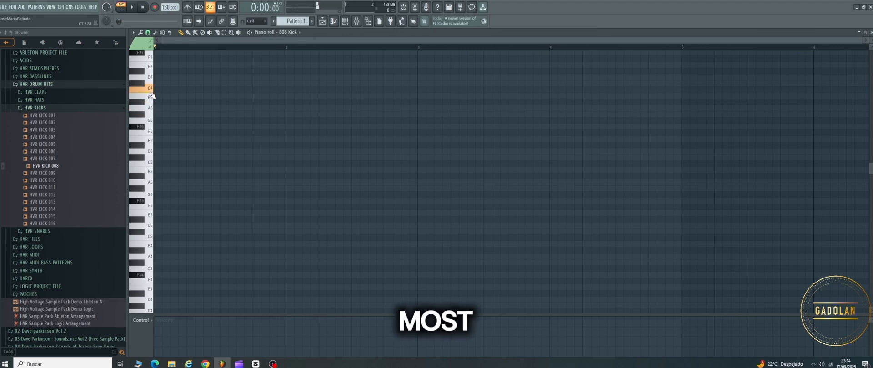
{"action": "left_click", "coordinate": [141, 78]}
{"action": "left_click", "coordinate": [151, 258]}
{"action": "left_click_drag", "start_coordinate": [152, 259], "coordinate": [151, 167]}
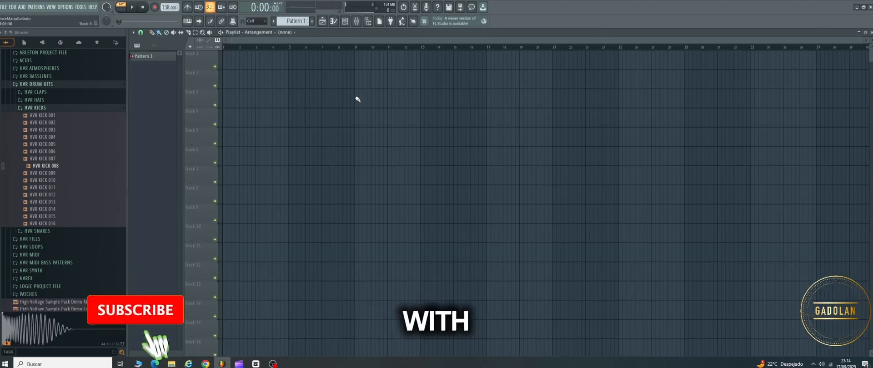
Step: Audition the samples in the HVR KICKS folder in order, from HVR KICK 001 to HVR KICK 015
{"action": "scroll", "coordinate": [472, 132], "scroll_direction": "up", "scroll_amount": 3}
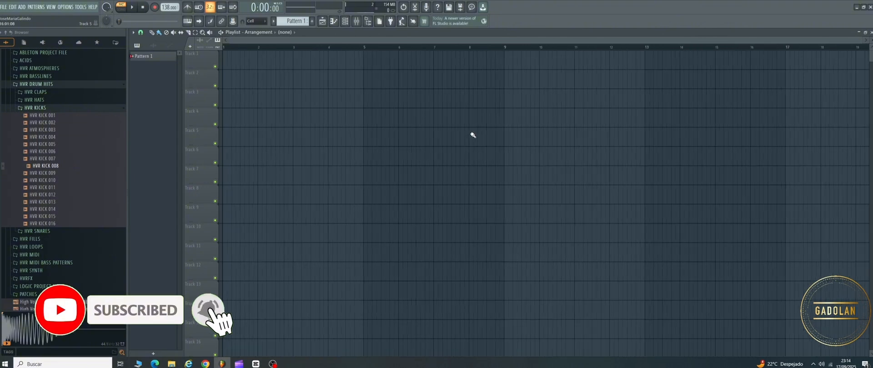
{"action": "left_click", "coordinate": [43, 116]}
{"action": "left_click", "coordinate": [43, 123]}
{"action": "left_click", "coordinate": [43, 130]}
{"action": "left_click", "coordinate": [43, 137]}
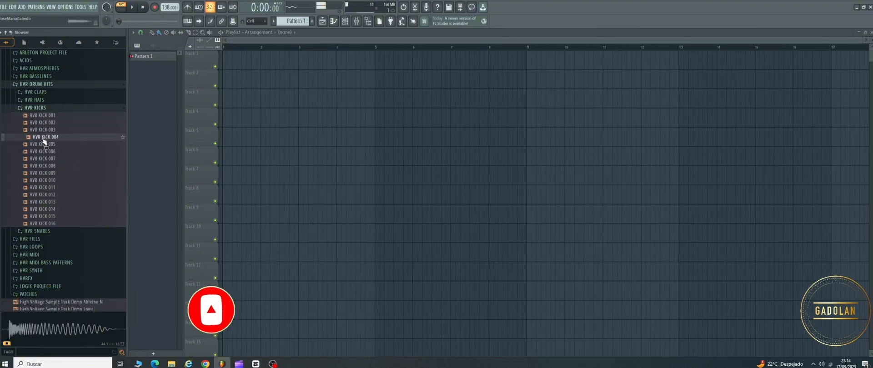
{"action": "left_click", "coordinate": [43, 144]}
{"action": "left_click", "coordinate": [43, 151]}
{"action": "left_click", "coordinate": [43, 159]}
{"action": "left_click", "coordinate": [43, 166]}
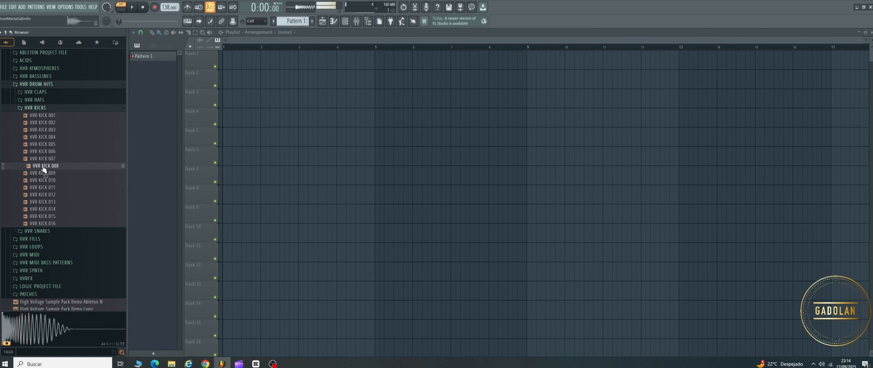
{"action": "left_click", "coordinate": [39, 174]}
{"action": "left_click", "coordinate": [41, 180]}
{"action": "left_click", "coordinate": [42, 187]}
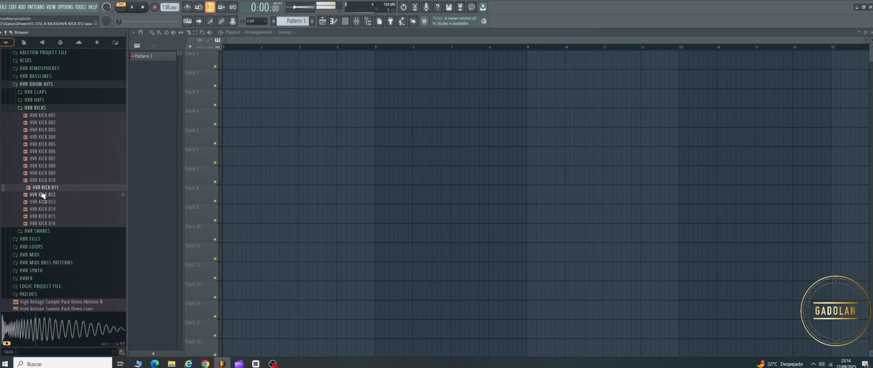
{"action": "left_click", "coordinate": [42, 195]}
{"action": "left_click", "coordinate": [43, 202]}
{"action": "left_click", "coordinate": [43, 209]}
{"action": "left_click", "coordinate": [43, 217]}
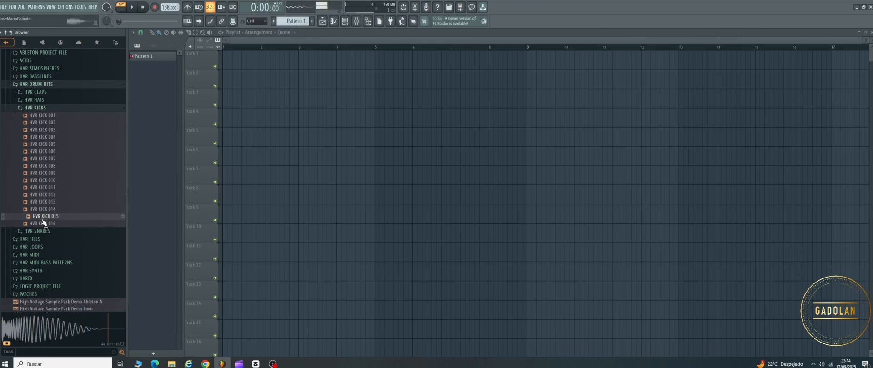
Step: Audition the kick samples again in reverse from HVR KICK 014 to HVR KICK 006, and replay HVR KICK 008
{"action": "left_click", "coordinate": [44, 210]}
{"action": "left_click", "coordinate": [43, 202]}
{"action": "left_click", "coordinate": [43, 195]}
{"action": "left_click", "coordinate": [44, 187]}
{"action": "left_click", "coordinate": [44, 180]}
{"action": "left_click", "coordinate": [45, 173]}
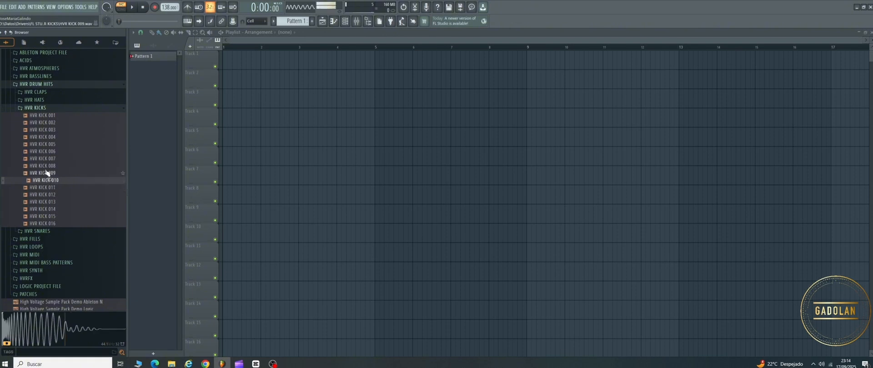
{"action": "left_click", "coordinate": [46, 167]}
{"action": "left_click", "coordinate": [46, 159]}
{"action": "left_click", "coordinate": [46, 152]}
{"action": "left_click", "coordinate": [46, 167]}
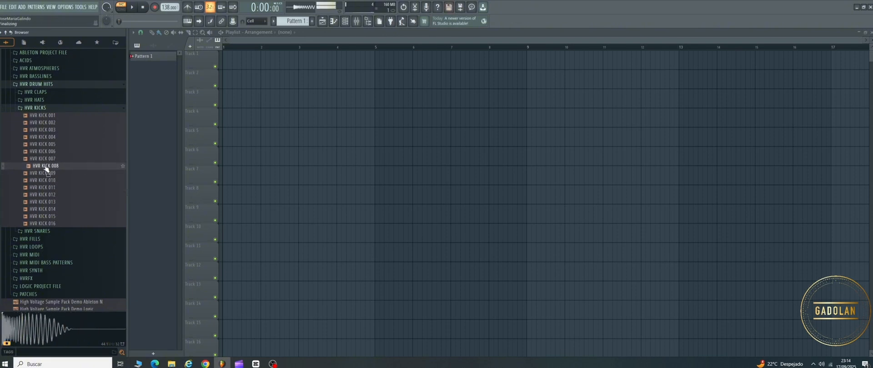
Step: Compare HVR KICK 001 with HVR KICK 008 and place HVR KICK 008 on Track 1 at bar 9
{"action": "left_click", "coordinate": [46, 116]}
{"action": "left_click", "coordinate": [45, 167]}
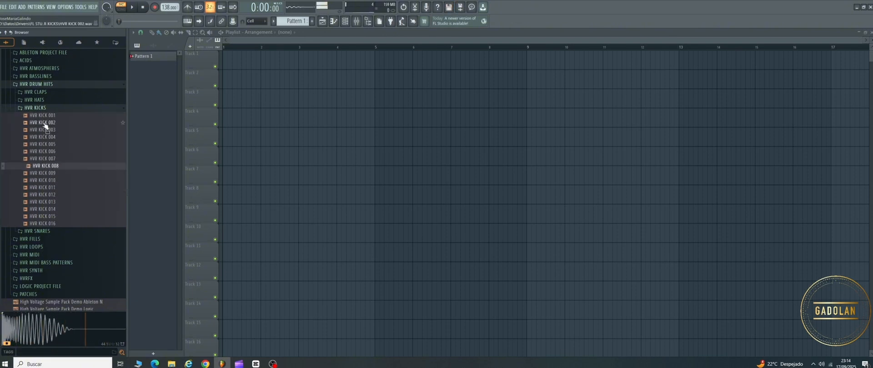
{"action": "left_click", "coordinate": [45, 116]}
{"action": "left_click", "coordinate": [42, 167]}
{"action": "left_click_drag", "start_coordinate": [46, 169], "coordinate": [530, 67]}
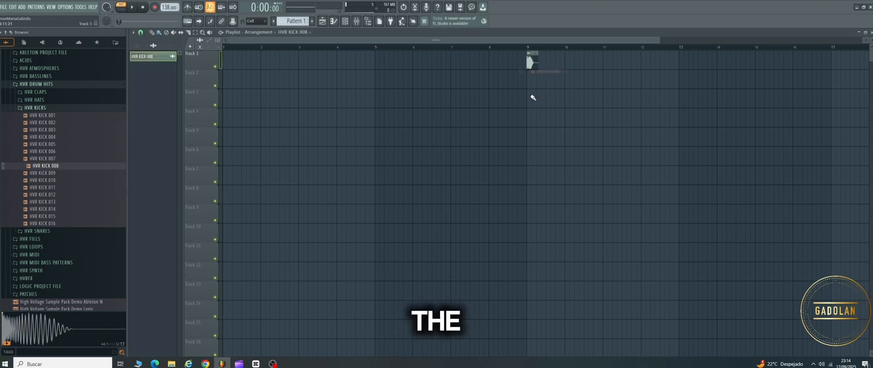
Step: Duplicate the kick clip three times so that bar 9 holds four consecutive kicks
{"action": "scroll", "coordinate": [552, 78], "scroll_direction": "up", "scroll_amount": 5}
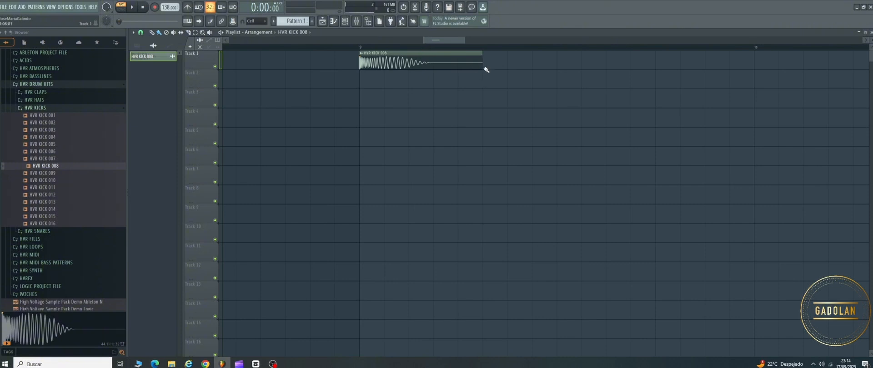
{"action": "scroll", "coordinate": [423, 91], "scroll_direction": "down", "scroll_amount": 3}
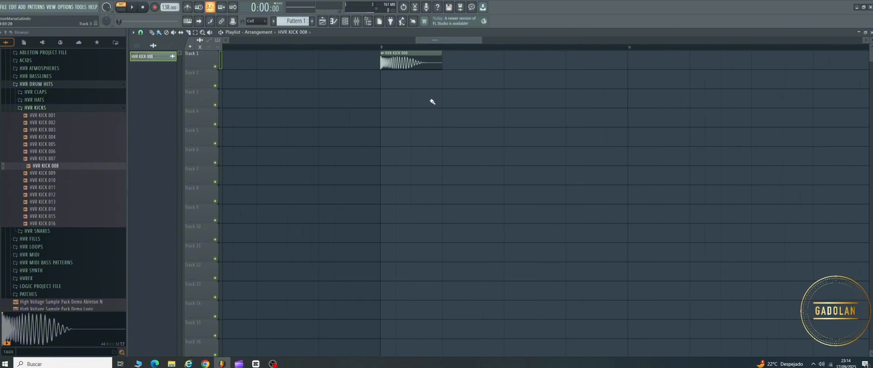
{"action": "left_click", "coordinate": [411, 57]}
{"action": "key", "text": "ctrl+b"}
{"action": "key", "text": "ctrl+b"}
{"action": "key", "text": "ctrl+b"}
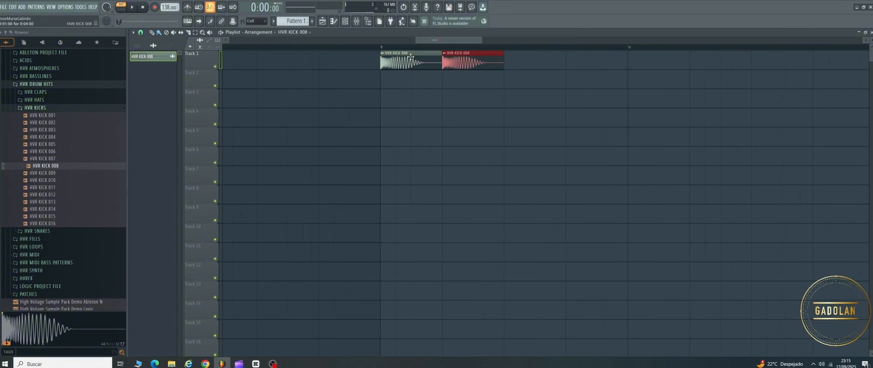
Step: Select the four kicks of bar 9 and duplicate them repeatedly up to bar 25 on Track 1
{"action": "scroll", "coordinate": [411, 57], "scroll_direction": "down", "scroll_amount": 3}
{"action": "left_click_drag", "start_coordinate": [518, 69], "coordinate": [388, 74]}
{"action": "scroll", "coordinate": [387, 74], "scroll_direction": "down", "scroll_amount": 8}
{"action": "key", "text": "ctrl+b"}
{"action": "key", "text": "ctrl+b"}
{"action": "key", "text": "ctrl+b"}
{"action": "key", "text": "ctrl+b"}
{"action": "key", "text": "ctrl+b"}
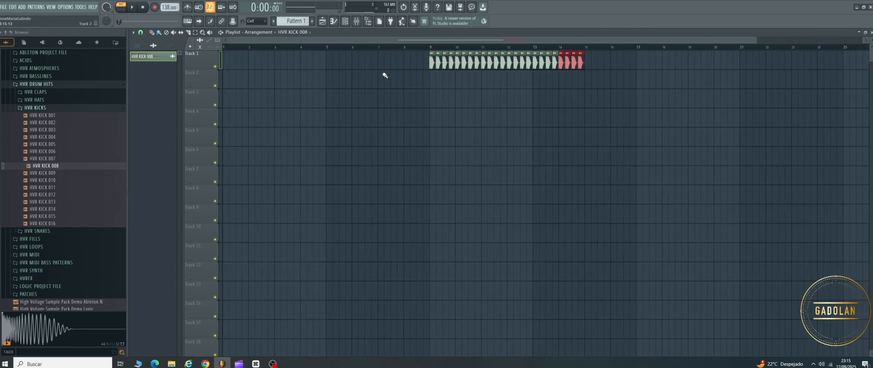
{"action": "key", "text": "ctrl+b"}
{"action": "key", "text": "ctrl+b"}
{"action": "key", "text": "ctrl+b"}
{"action": "scroll", "coordinate": [385, 75], "scroll_direction": "down", "scroll_amount": 3}
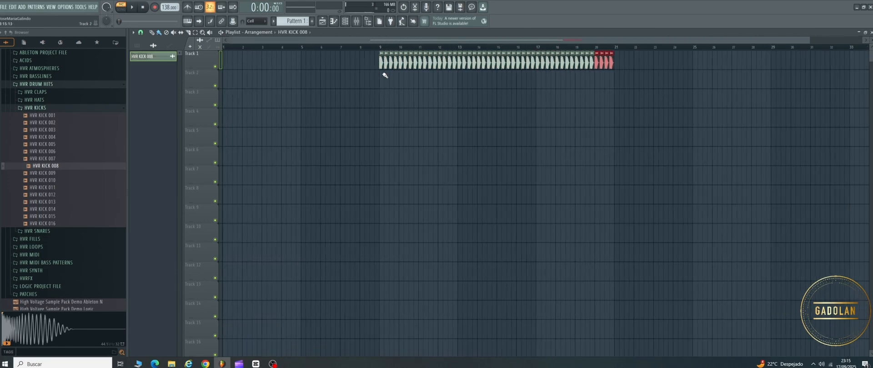
{"action": "key", "text": "ctrl+b"}
{"action": "key", "text": "ctrl+b"}
{"action": "key", "text": "ctrl+b"}
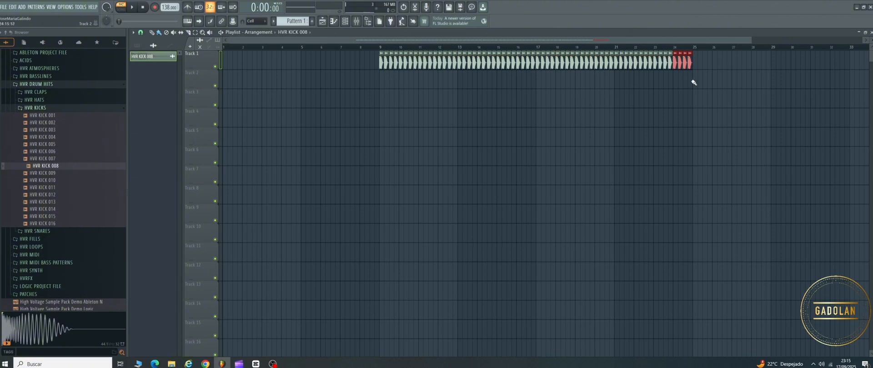
Step: Select all kick clips from bar 9 to bar 25, duplicate the block once up to bar 41, and clear the selection
{"action": "left_click_drag", "start_coordinate": [705, 64], "coordinate": [302, 51]}
{"action": "key", "text": "ctrl+b"}
{"action": "scroll", "coordinate": [441, 120], "scroll_direction": "down", "scroll_amount": 3}
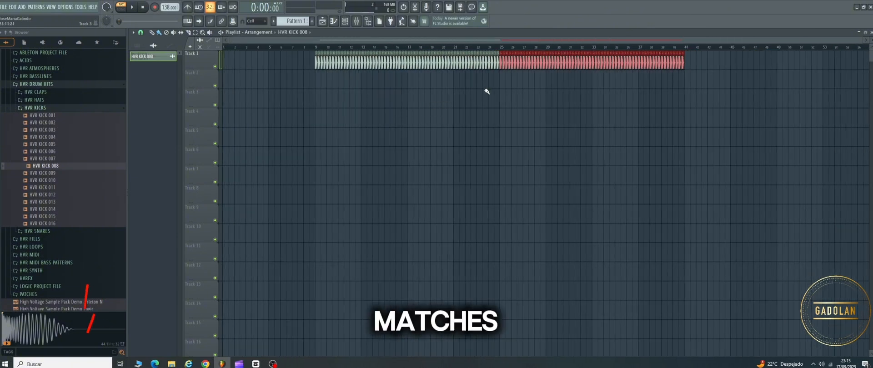
{"action": "left_click", "coordinate": [354, 117], "text": "ctrl"}
Step: Set the song playback position just before the first kick at bar 9
{"action": "scroll", "coordinate": [314, 55], "scroll_direction": "up", "scroll_amount": 3}
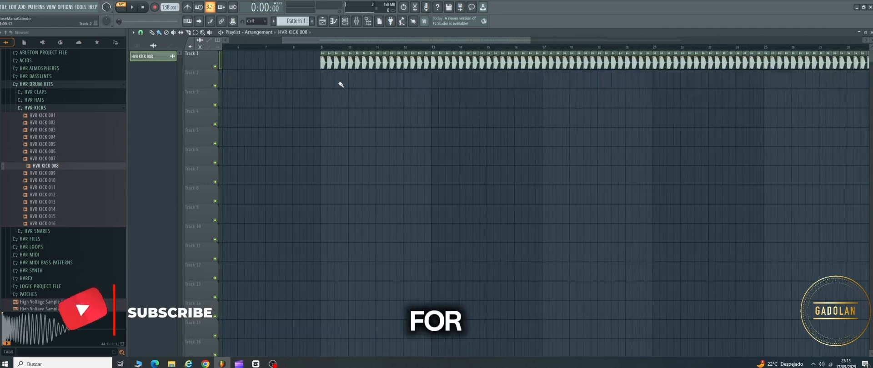
{"action": "scroll", "coordinate": [328, 81], "scroll_direction": "up", "scroll_amount": 5}
{"action": "scroll", "coordinate": [312, 75], "scroll_direction": "down", "scroll_amount": 4}
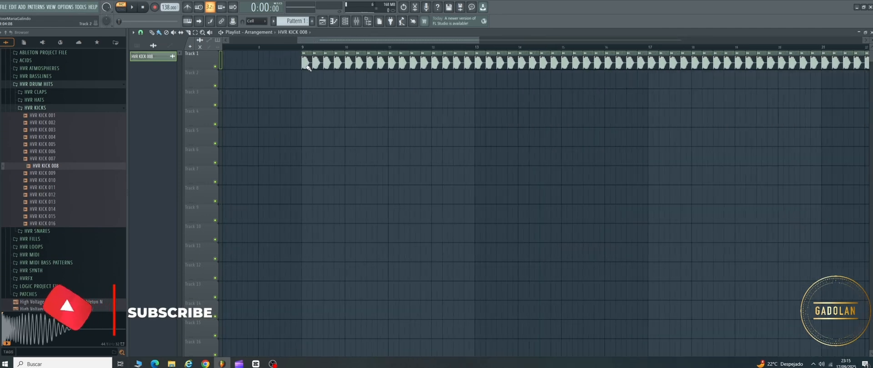
{"action": "left_click", "coordinate": [297, 46]}
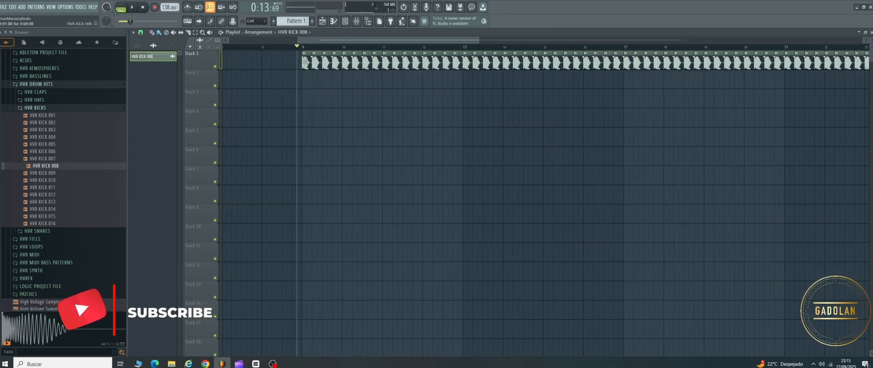
Step: Route the HVR KICK 008 channel to a free mixer track and move that track to the first insert position
{"action": "double_click", "coordinate": [306, 61]}
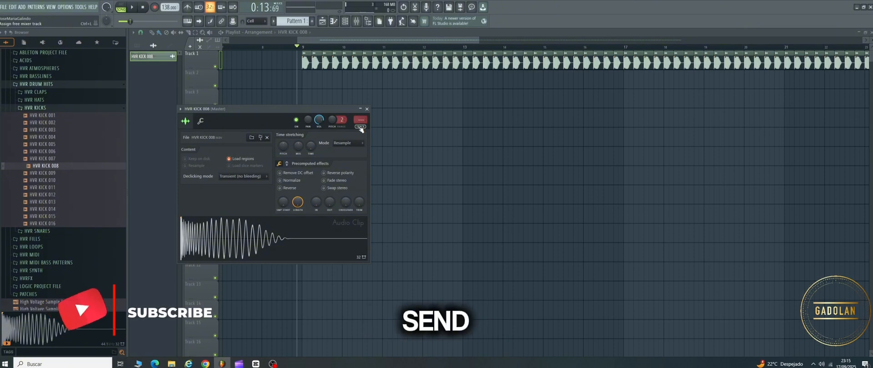
{"action": "key", "text": "ctrl+l"}
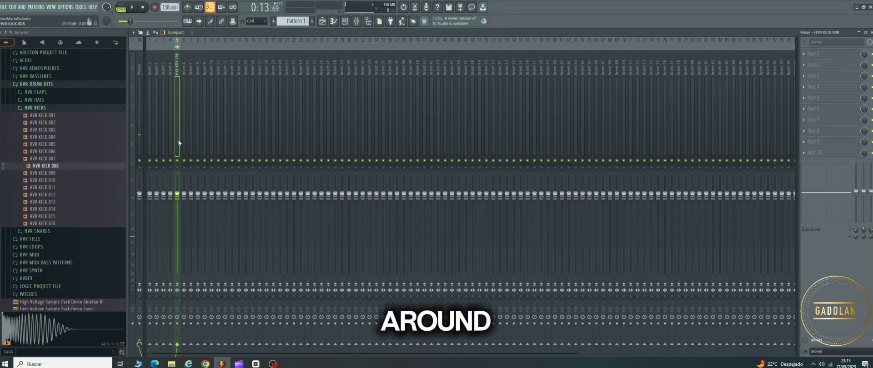
{"action": "key", "text": "alt+Left"}
{"action": "key", "text": "alt+Left"}
{"action": "key", "text": "alt+Left"}
{"action": "key", "text": "alt+Left"}
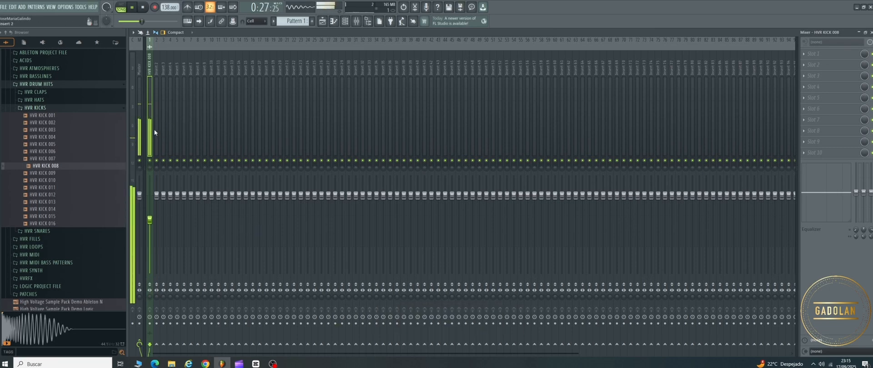
Step: Play the kick section back to check its level on the mixer meters, and stop playback
{"action": "key", "text": "space"}
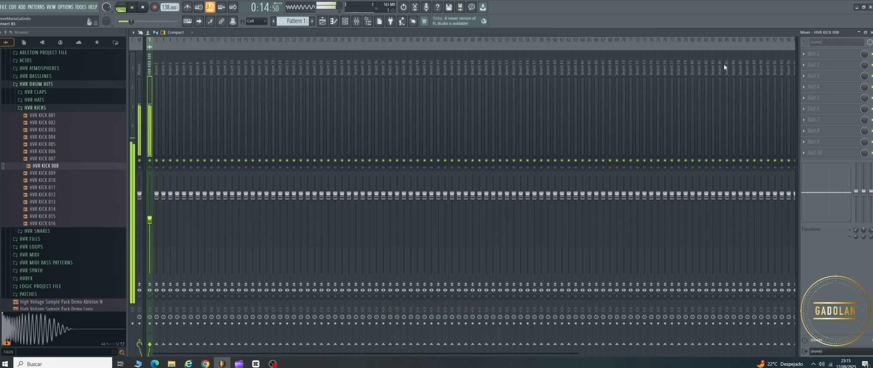
{"action": "key", "text": "space"}
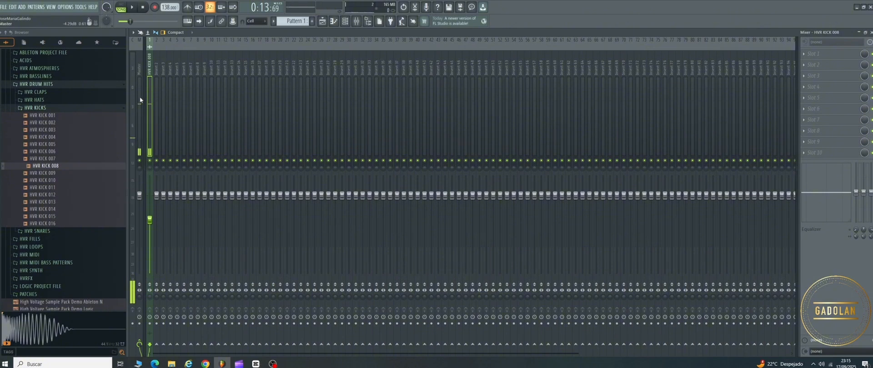
Step: Load the SPAN spectrum analyzer into effect slot 5 of the Master track and move its window beside the effect slots
{"action": "left_click", "coordinate": [140, 96]}
{"action": "left_click", "coordinate": [808, 55]}
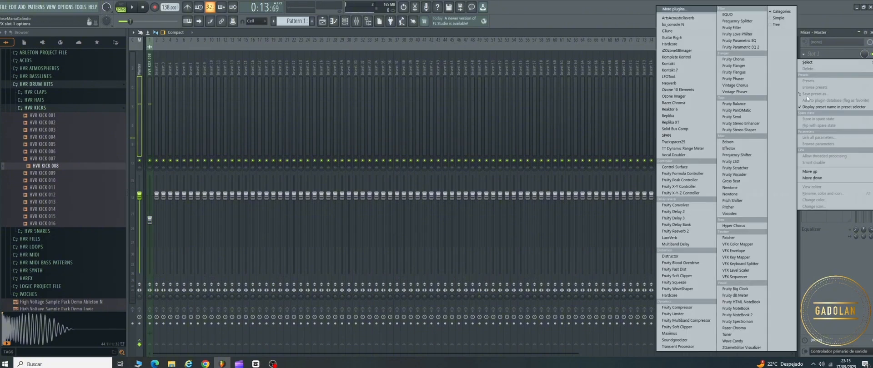
{"action": "left_click", "coordinate": [820, 56]}
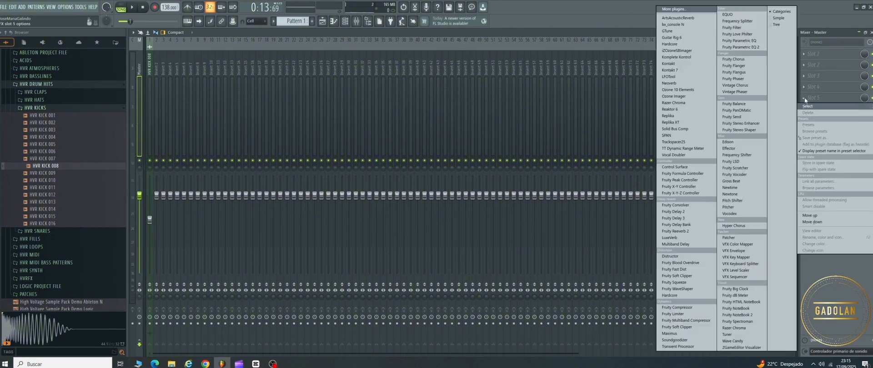
{"action": "left_click", "coordinate": [806, 97]}
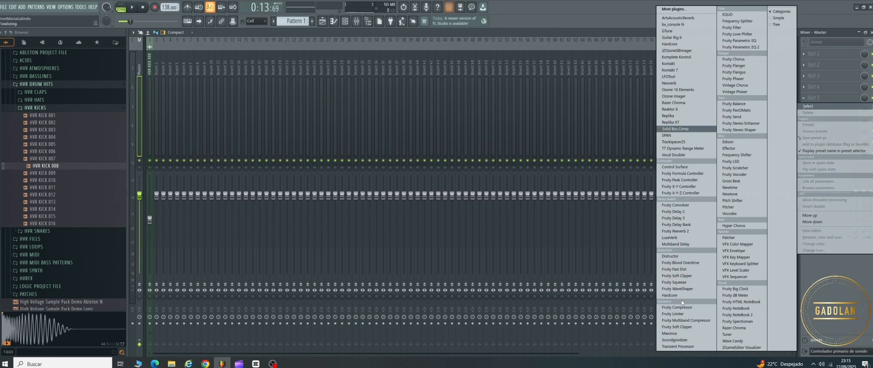
{"action": "left_click", "coordinate": [676, 129]}
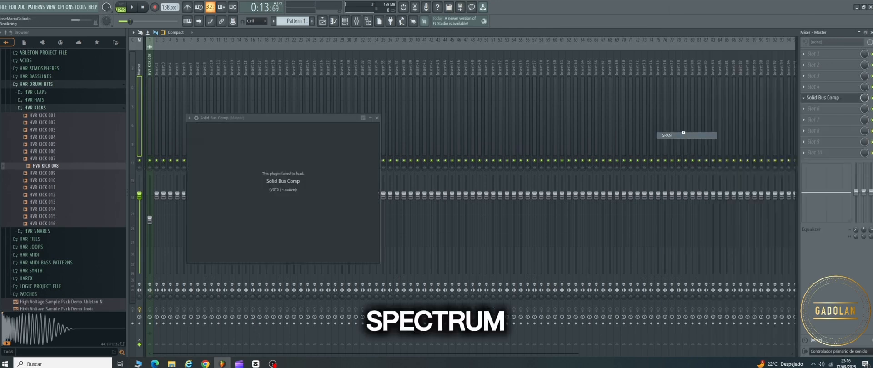
{"action": "left_click_drag", "start_coordinate": [395, 118], "coordinate": [693, 98]}
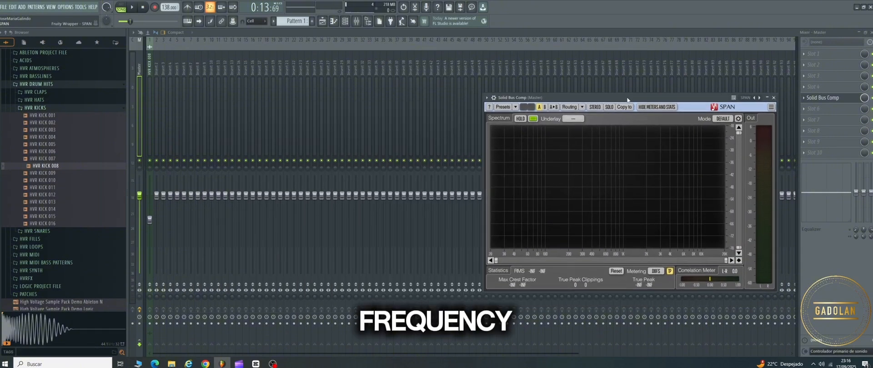
Step: Set SPAN's routing to Mid-Side Stereo and its underlay to SIDE
{"action": "left_click", "coordinate": [583, 107]}
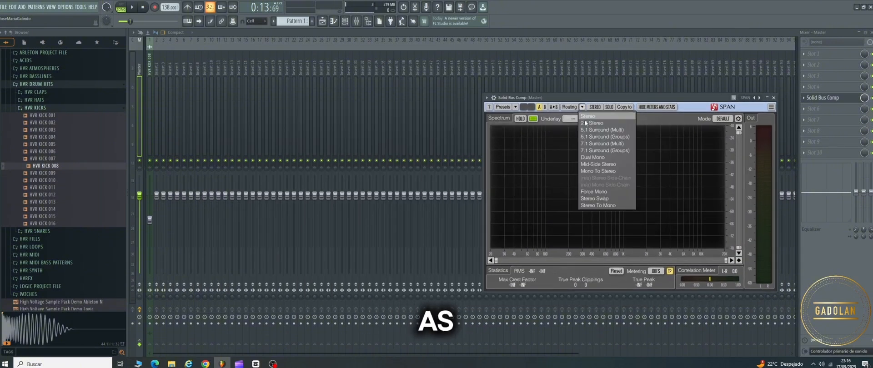
{"action": "left_click", "coordinate": [591, 164]}
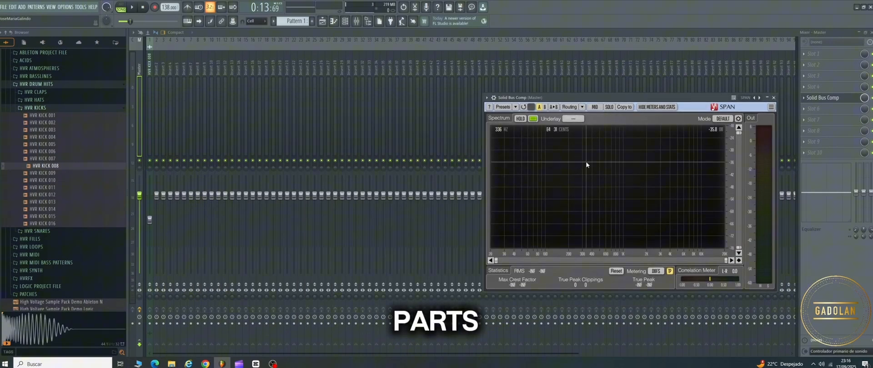
{"action": "left_click", "coordinate": [573, 118]}
{"action": "left_click", "coordinate": [574, 141]}
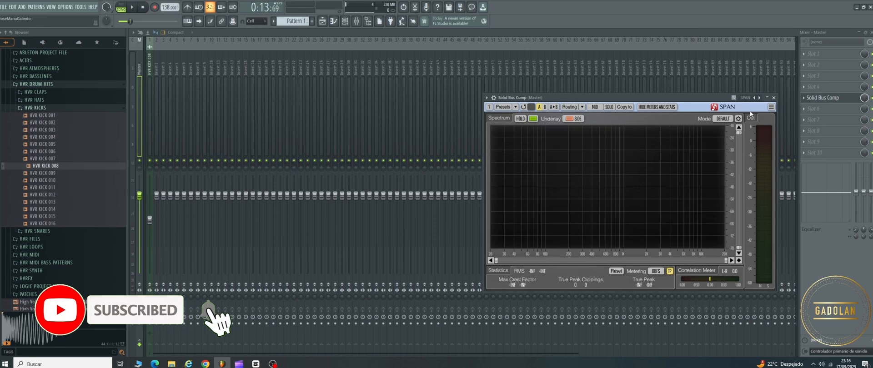
Step: Start playback, detach the SPAN window and move it clear of the mixer's upper effect slots
{"action": "key", "text": "space"}
{"action": "left_click", "coordinate": [487, 97]}
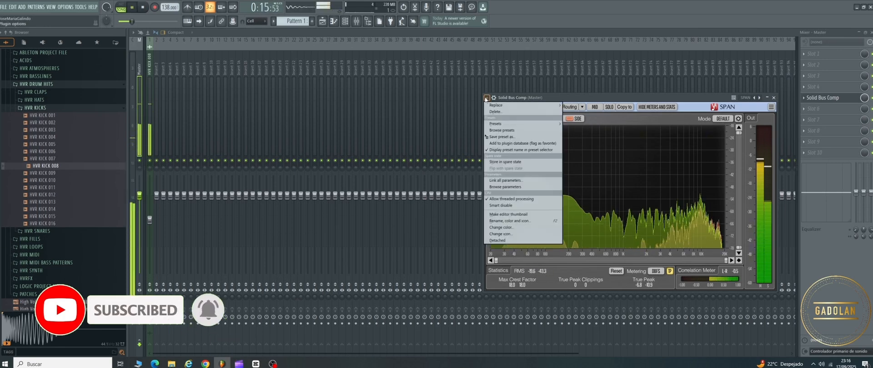
{"action": "left_click", "coordinate": [494, 241]}
{"action": "left_click_drag", "start_coordinate": [564, 99], "coordinate": [660, 167]}
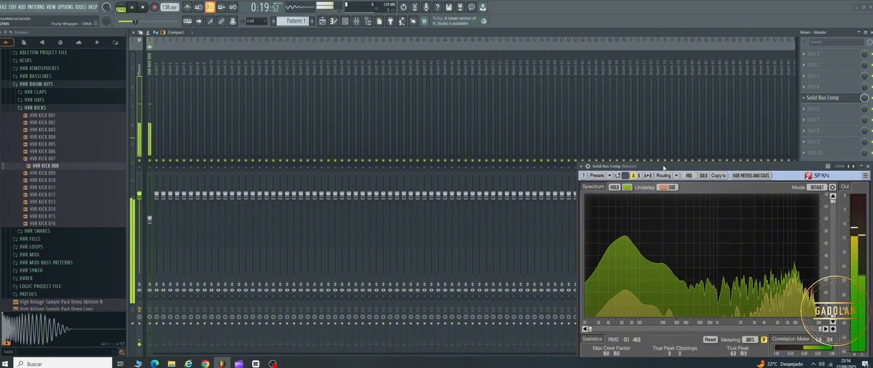
Step: Load Fruity Parametric EQ 2 into slot 1 of the HVR KICK 008 track with the 20Hz - 18kHz cut preset, its high-pass at 25 Hz
{"action": "left_click", "coordinate": [149, 131]}
{"action": "left_click", "coordinate": [810, 57]}
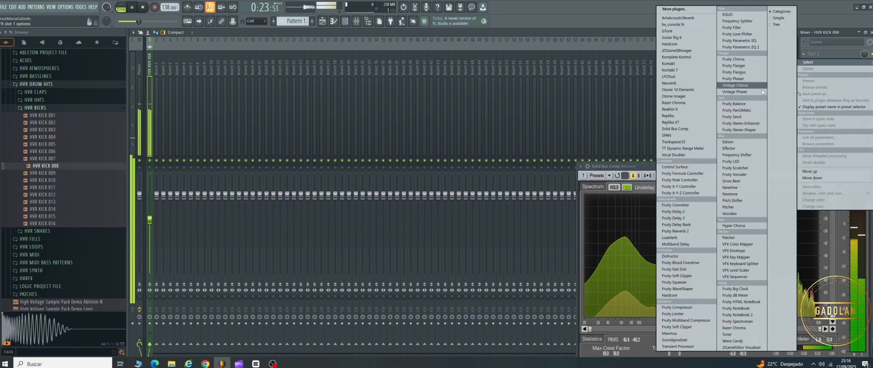
{"action": "left_click", "coordinate": [742, 50]}
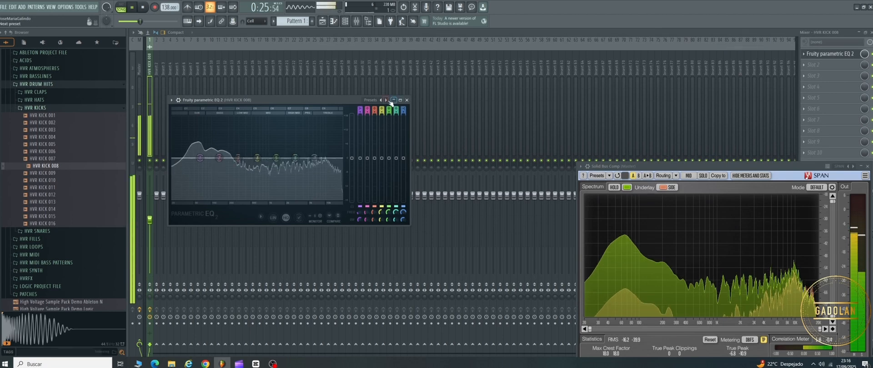
{"action": "left_click", "coordinate": [387, 101]}
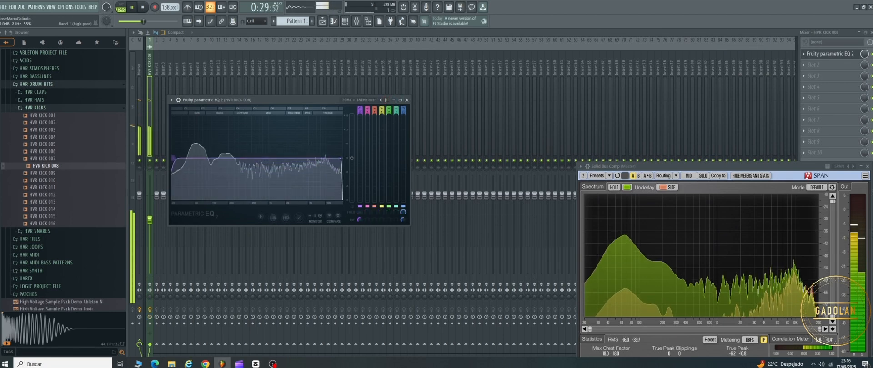
{"action": "left_click_drag", "start_coordinate": [172, 159], "coordinate": [178, 158]}
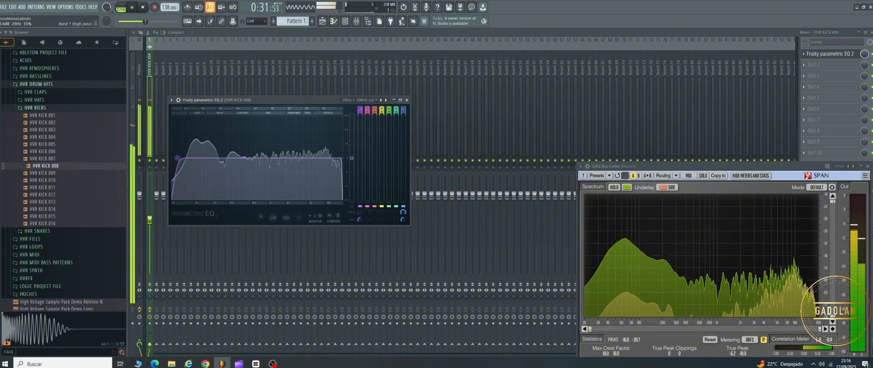
{"action": "left_click", "coordinate": [406, 100]}
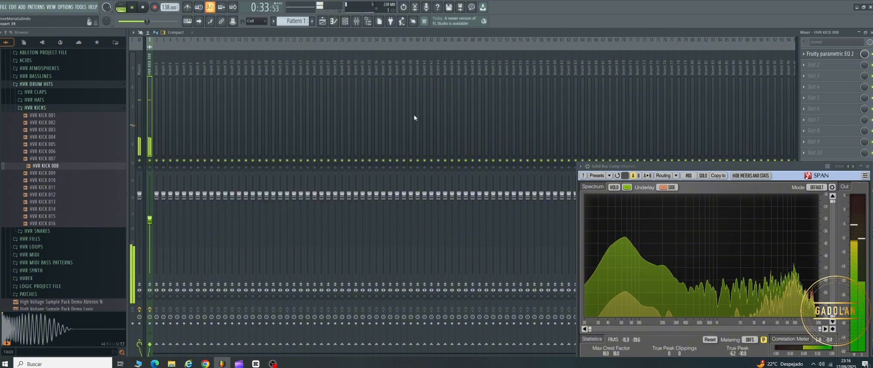
Step: Load LFOTool into slot 2 of the kick's mixer track and switch it to the volume-gating preset with a 1/4 rate
{"action": "left_click", "coordinate": [807, 65]}
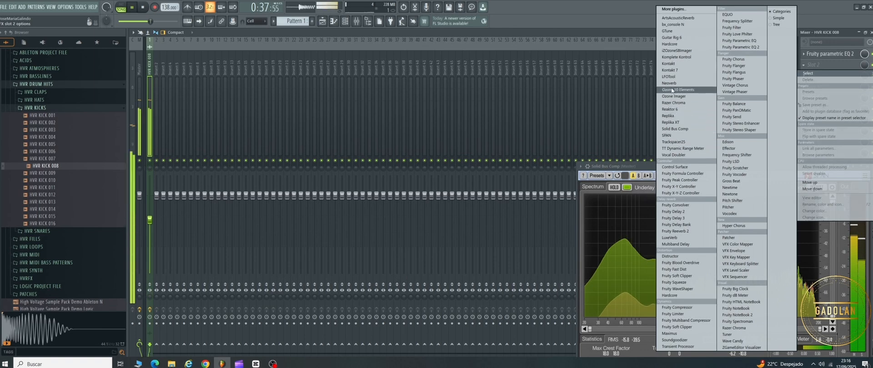
{"action": "left_click", "coordinate": [669, 76]}
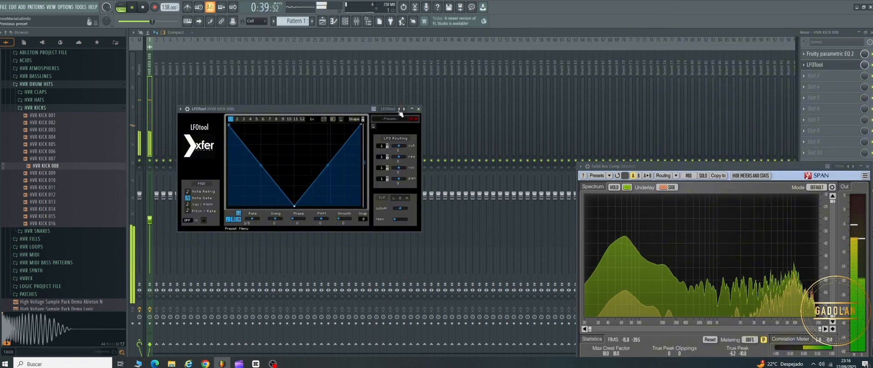
{"action": "left_click", "coordinate": [404, 110]}
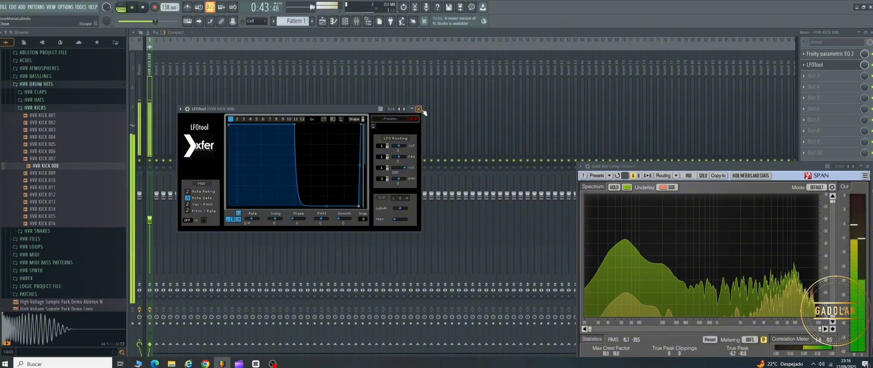
{"action": "left_click", "coordinate": [419, 109]}
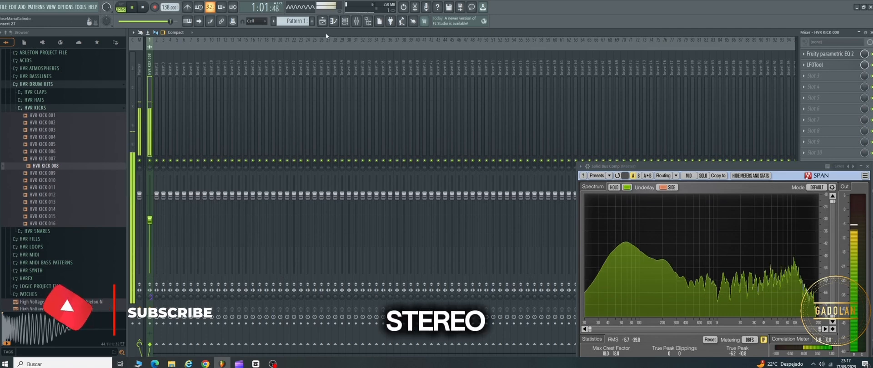
Step: Rename Pattern 1 as Kick and give it the dark red from the previously used colors
{"action": "left_click", "coordinate": [304, 24]}
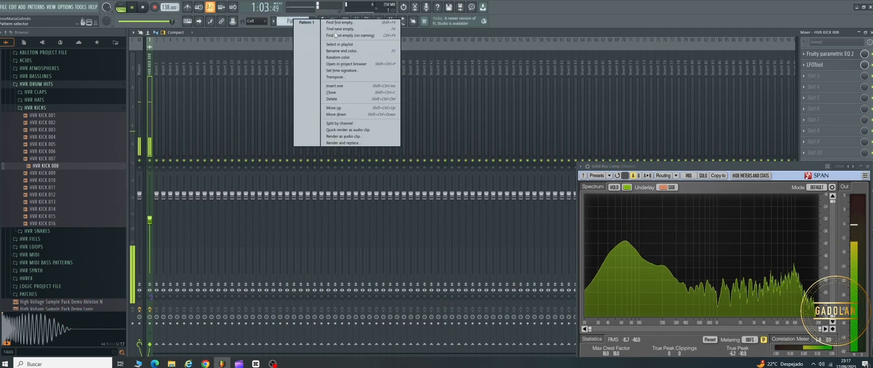
{"action": "left_click", "coordinate": [342, 51]}
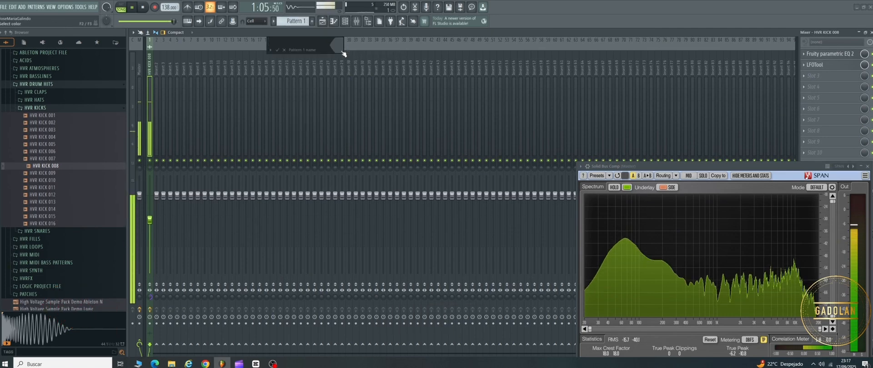
{"action": "type", "text": "Kick"}
{"action": "left_click", "coordinate": [342, 52]}
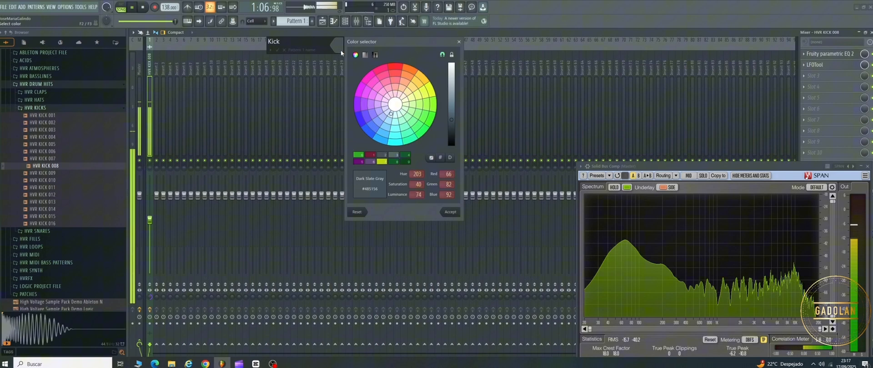
{"action": "double_click", "coordinate": [371, 156]}
{"action": "left_click", "coordinate": [279, 51]}
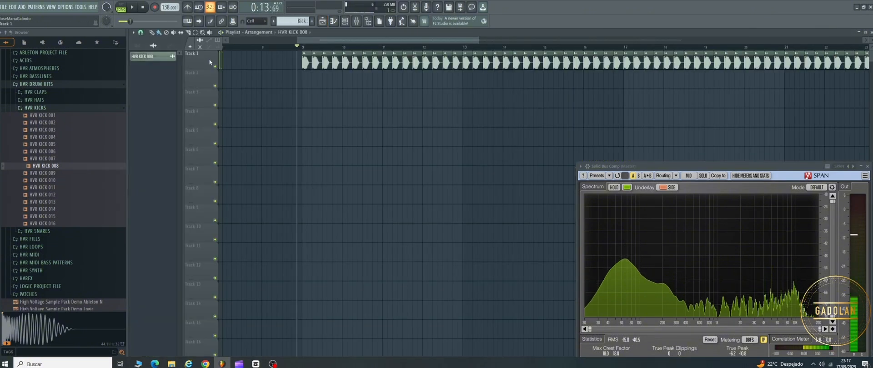
Step: Rename playlist track 1 as Kick, color it dark red, and auto-name its clips to match the track
{"action": "right_click", "coordinate": [208, 61]}
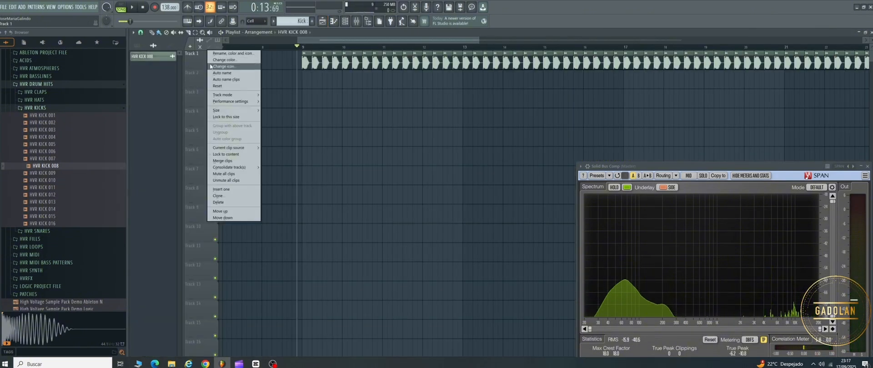
{"action": "left_click", "coordinate": [223, 72]}
{"action": "right_click", "coordinate": [199, 61]}
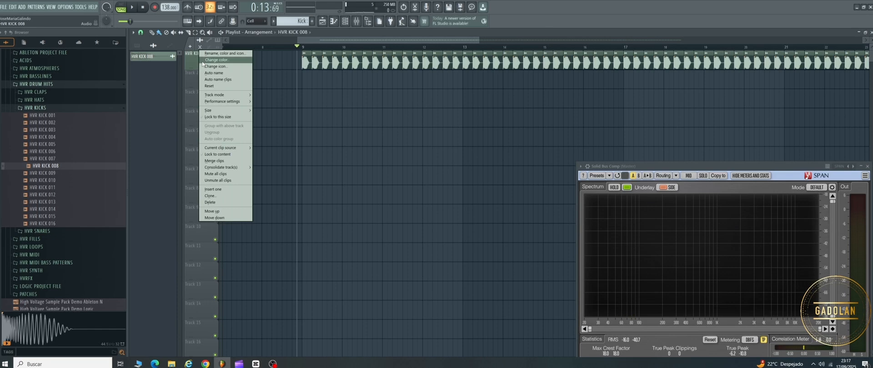
{"action": "left_click", "coordinate": [208, 53]}
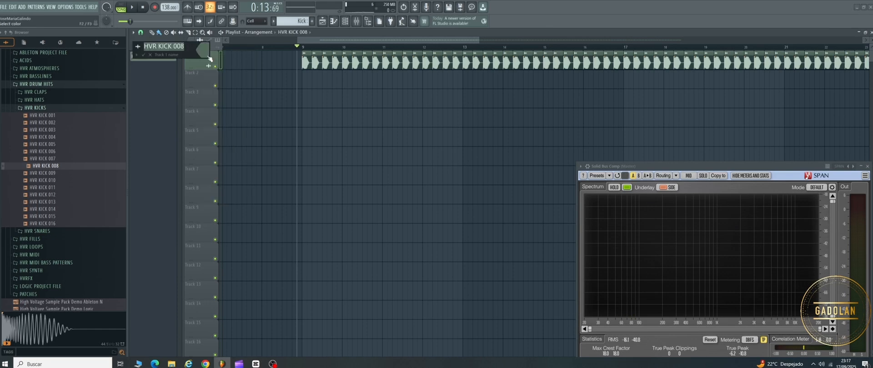
{"action": "left_click", "coordinate": [209, 57]}
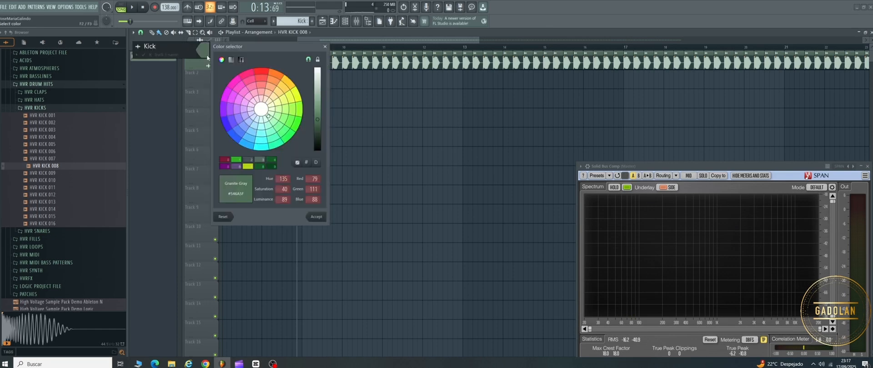
{"action": "left_click", "coordinate": [225, 159]}
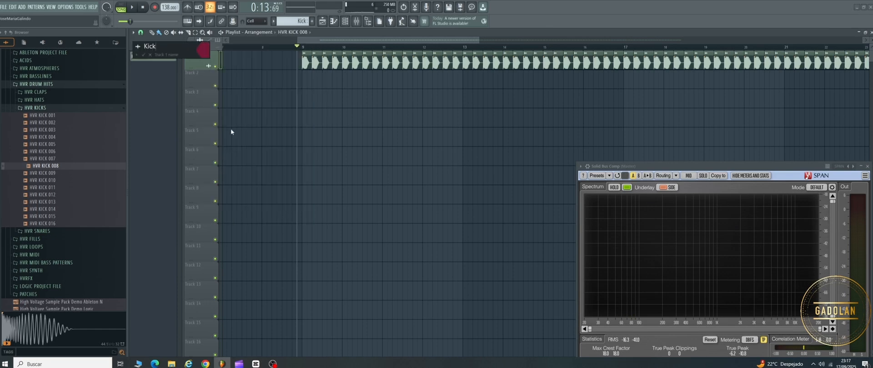
{"action": "left_click", "coordinate": [144, 55]}
{"action": "right_click", "coordinate": [197, 64]}
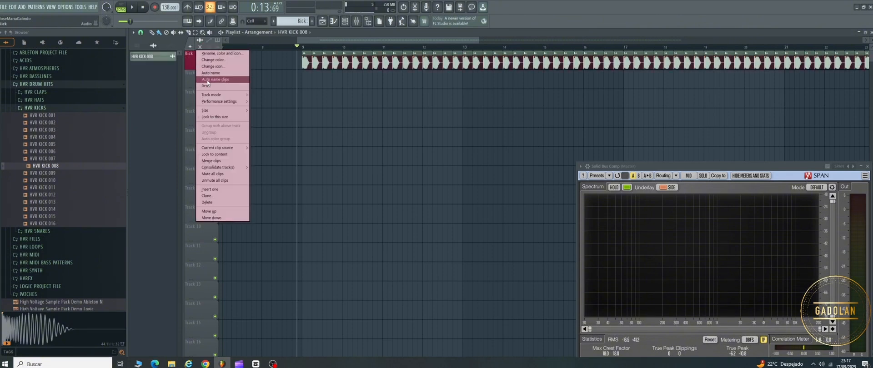
{"action": "left_click", "coordinate": [208, 80]}
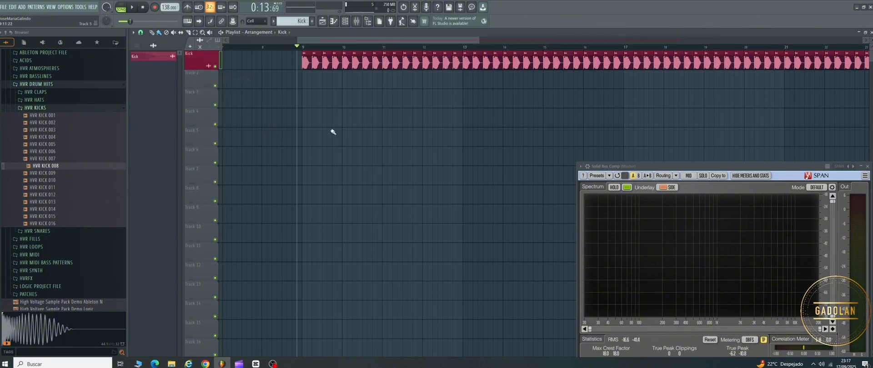
Step: Play the start of the kick section briefly in the playlist to check it, and stop playback
{"action": "scroll", "coordinate": [334, 131], "scroll_direction": "down", "scroll_amount": 5}
{"action": "key", "text": "space"}
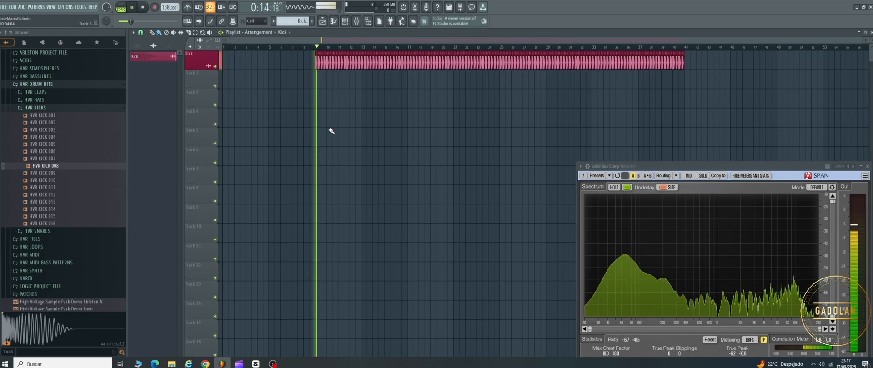
{"action": "key", "text": "space"}
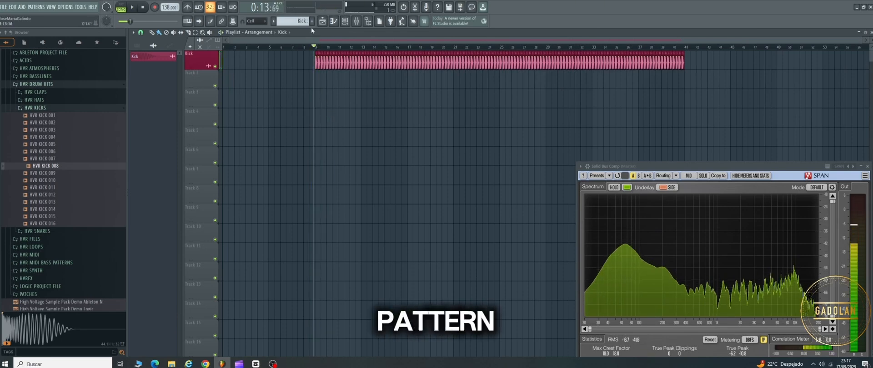
Step: Create a second pattern named Bass and color it lime green
{"action": "left_click", "coordinate": [312, 22]}
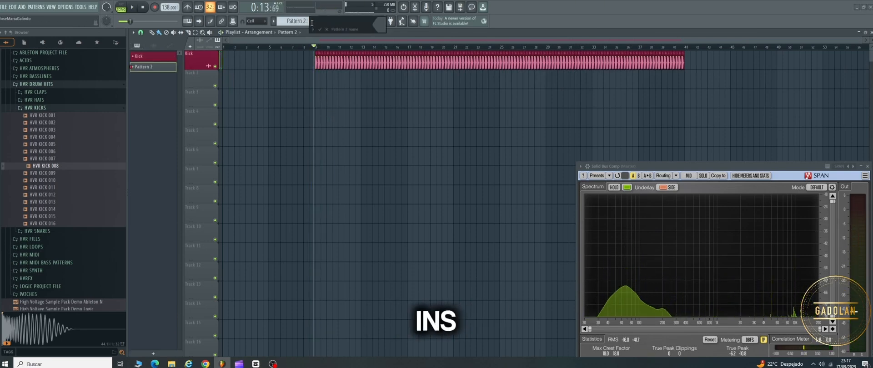
{"action": "type", "text": "bass"}
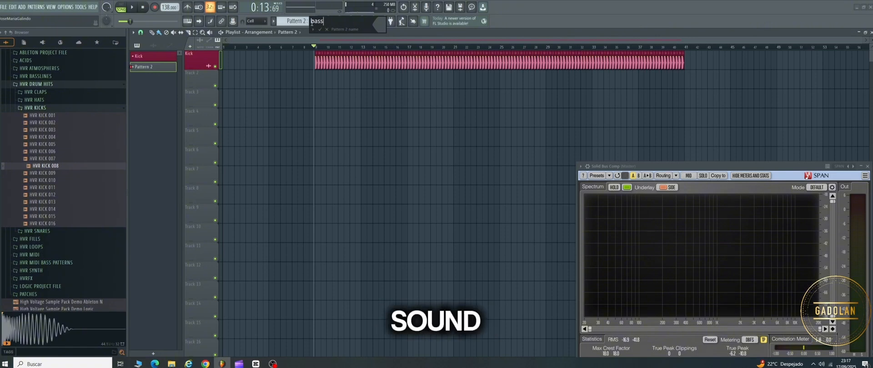
{"action": "key", "text": "BackSpace"}
{"action": "key", "text": "BackSpace"}
{"action": "key", "text": "BackSpace"}
{"action": "key", "text": "BackSpace"}
{"action": "type", "text": "Bass"}
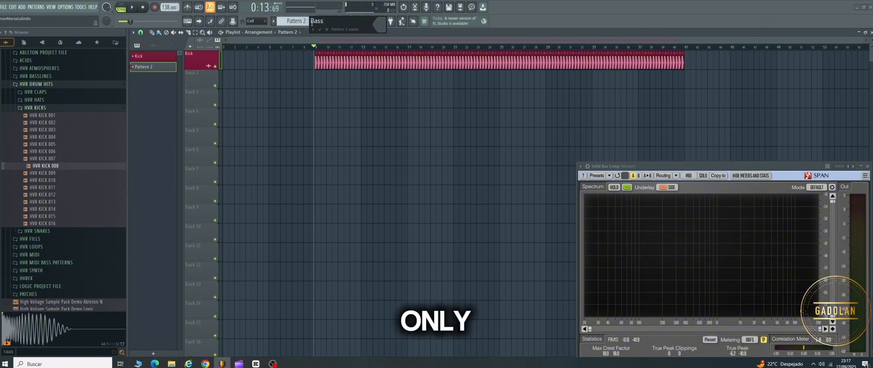
{"action": "left_click", "coordinate": [381, 27]}
{"action": "left_click", "coordinate": [418, 134]}
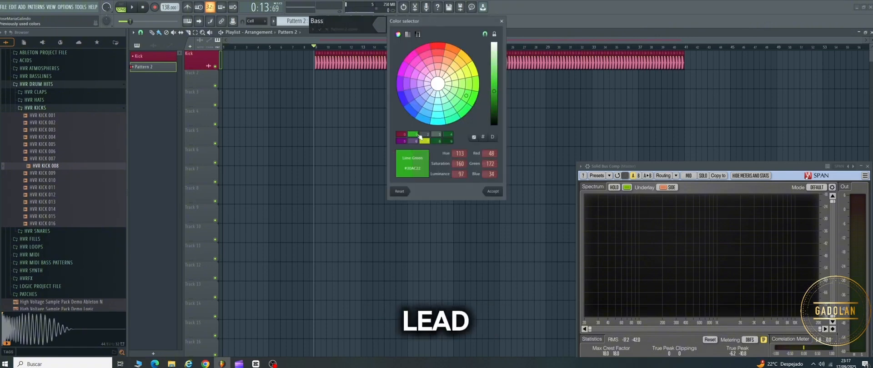
{"action": "key", "text": "Return"}
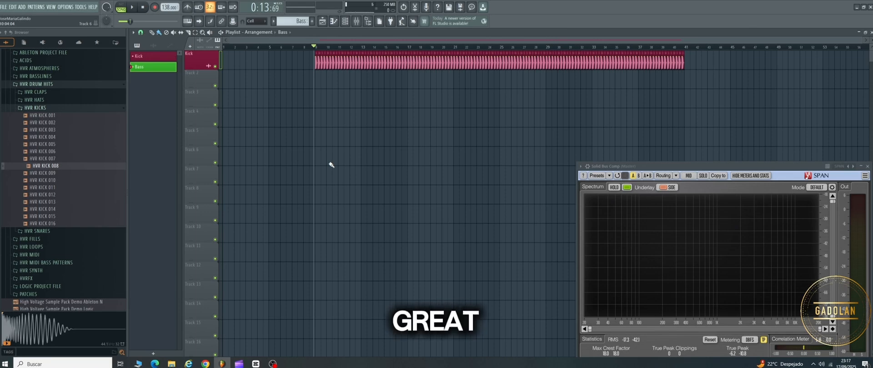
Step: Add a Spire_x64_v1.5.17 synth channel to the channel rack and reposition its window
{"action": "left_click", "coordinate": [346, 21]}
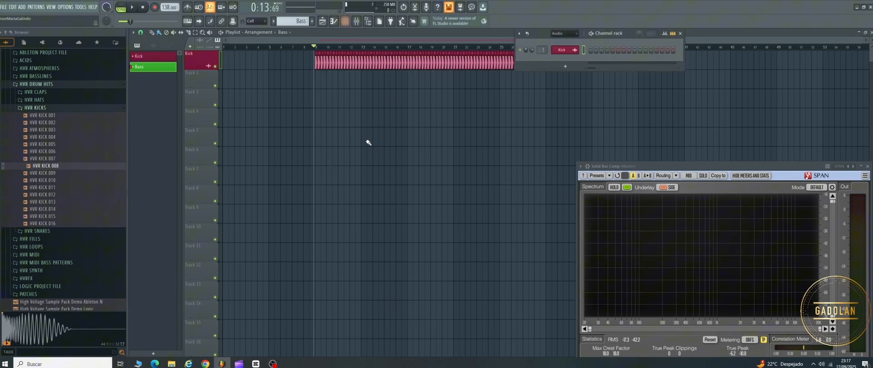
{"action": "left_click", "coordinate": [563, 67]}
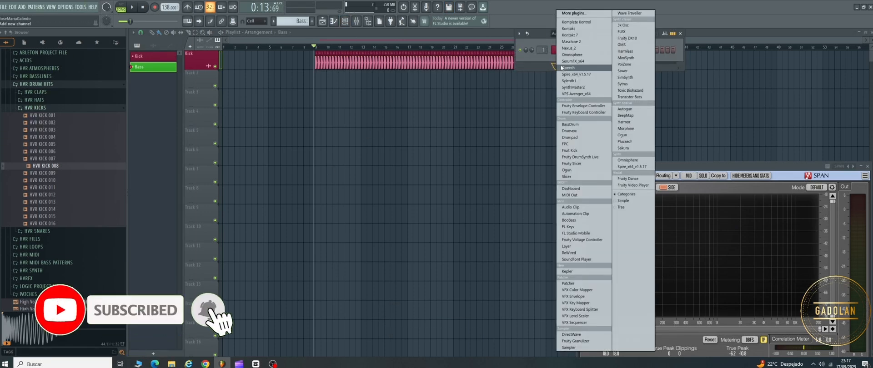
{"action": "left_click", "coordinate": [568, 74]}
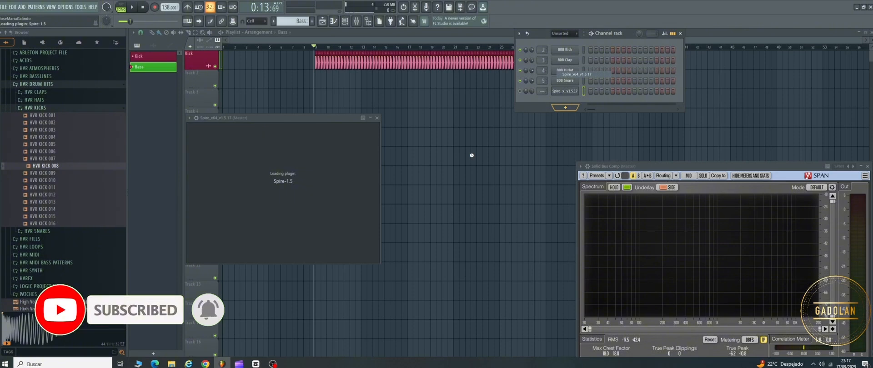
{"action": "left_click_drag", "start_coordinate": [363, 120], "coordinate": [388, 107]}
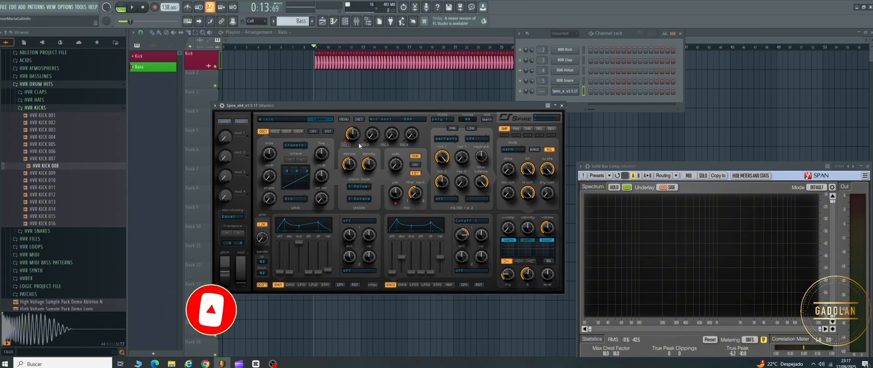
Step: Open Spire's preset library, browse its sound folders, and list the favorite presets in the User Library
{"action": "left_click", "coordinate": [282, 118]}
{"action": "left_click", "coordinate": [323, 131]}
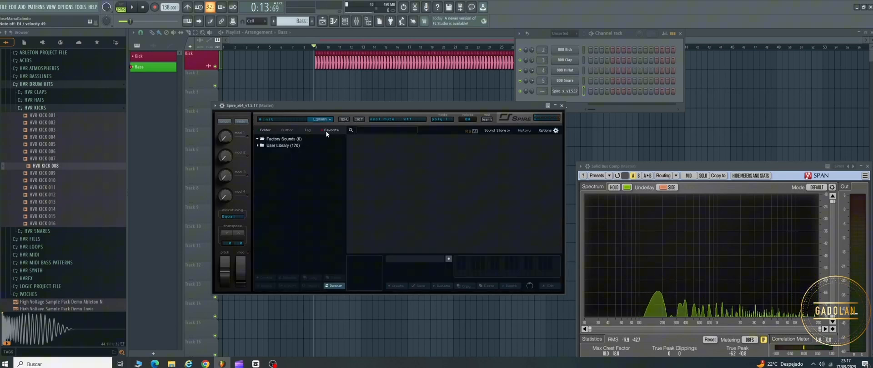
{"action": "left_click", "coordinate": [278, 146]}
{"action": "left_click", "coordinate": [268, 130]}
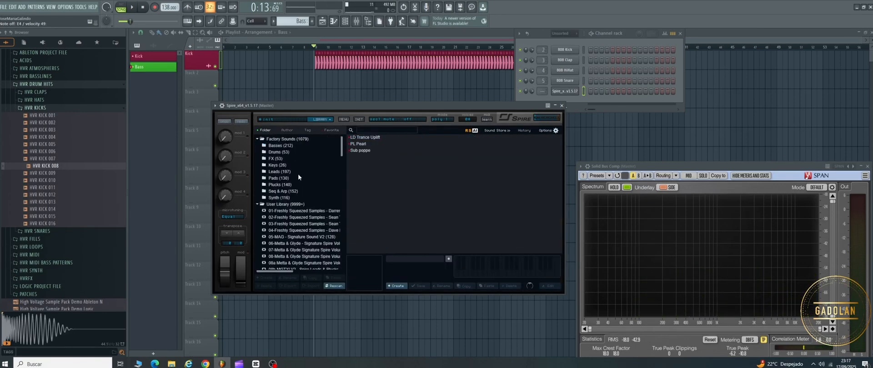
{"action": "scroll", "coordinate": [292, 197], "scroll_direction": "down", "scroll_amount": 2}
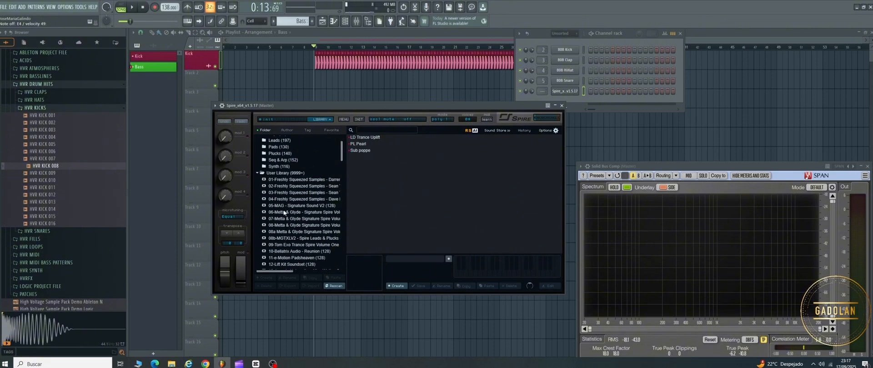
{"action": "left_click", "coordinate": [332, 130]}
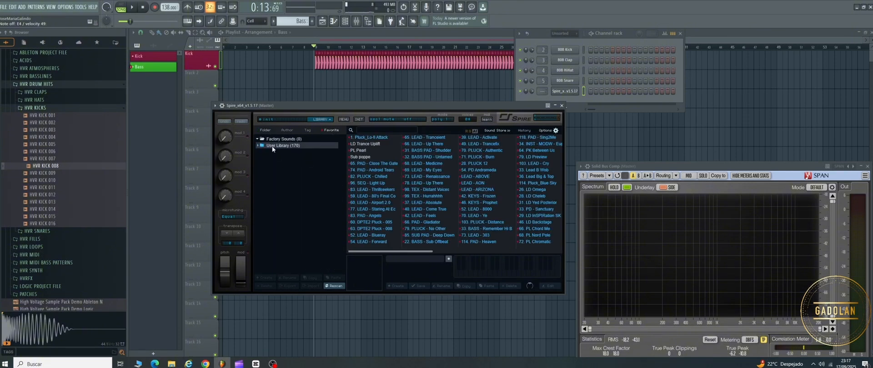
Step: Audition the SEQ - Light Up, LEAD - 80's Final Count and LEAD - Airport 2.0 presets, trying a filter 1 cutoff change on the last
{"action": "left_click", "coordinate": [352, 183]}
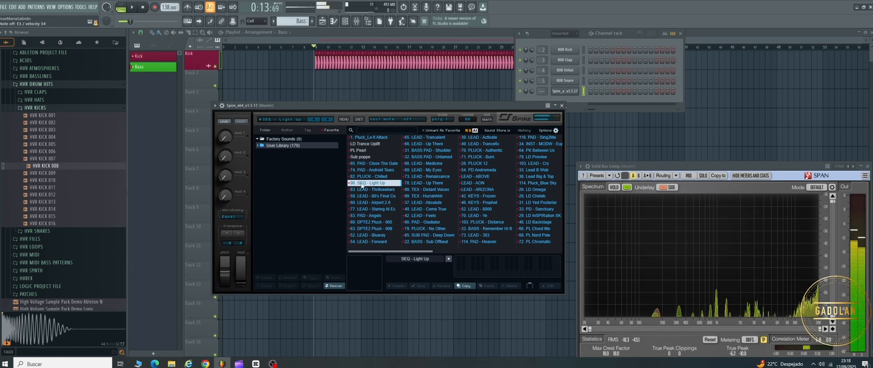
{"action": "left_click", "coordinate": [359, 196]}
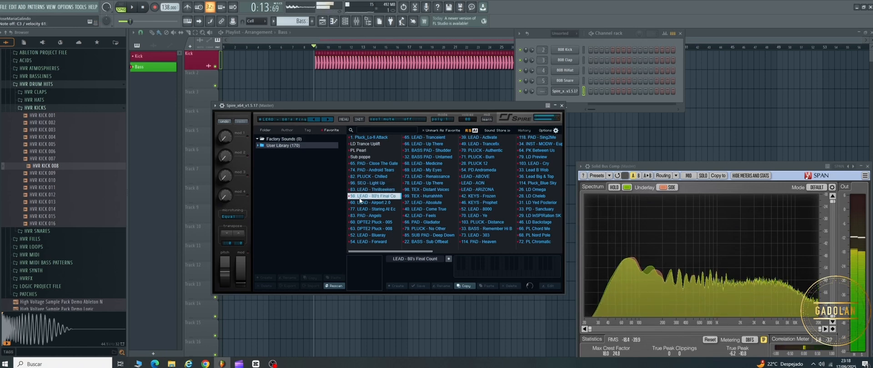
{"action": "left_click", "coordinate": [361, 203]}
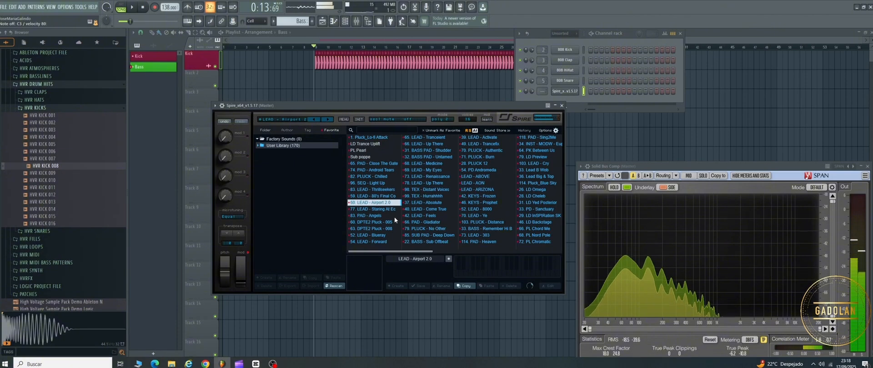
{"action": "left_click", "coordinate": [295, 121]}
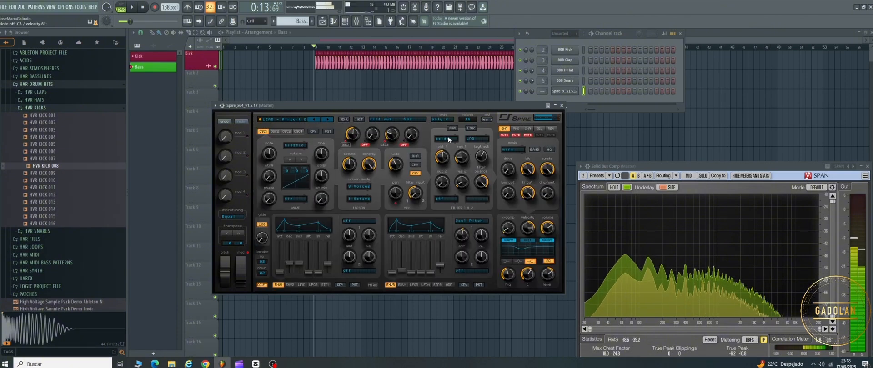
{"action": "left_click_drag", "start_coordinate": [443, 152], "coordinate": [446, 156]}
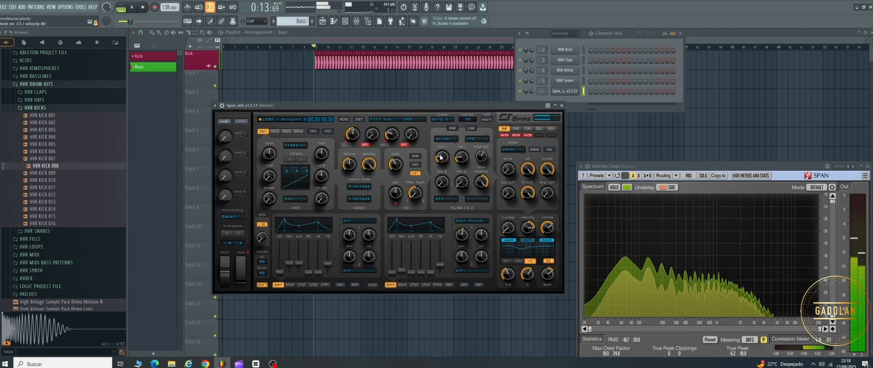
{"action": "left_click", "coordinate": [291, 122]}
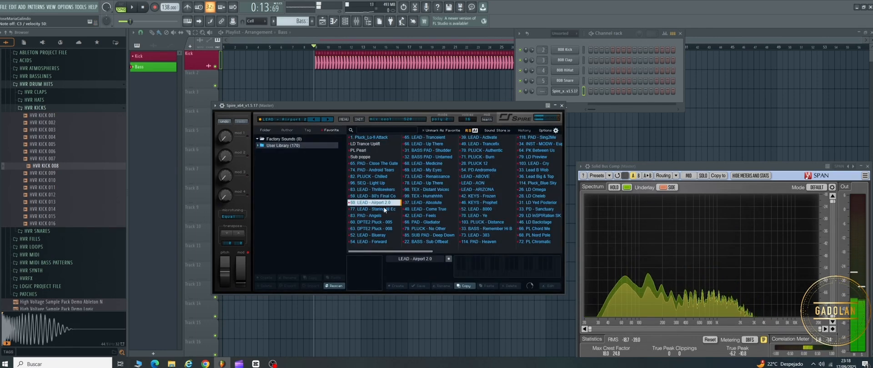
Step: Load the BASS - Remember Hi Bass preset and tighten it by lowering the envelope releases and envelope 1's sustain
{"action": "left_click", "coordinate": [484, 231]}
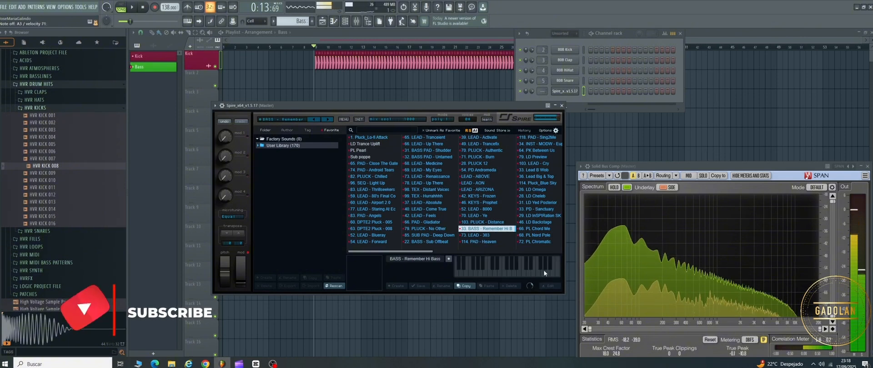
{"action": "left_click", "coordinate": [295, 120]}
{"action": "left_click_drag", "start_coordinate": [440, 261], "coordinate": [441, 270]}
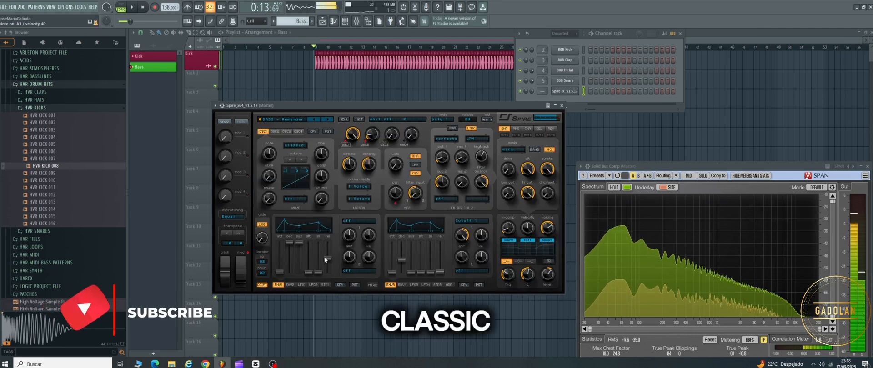
{"action": "left_click_drag", "start_coordinate": [327, 258], "coordinate": [326, 269]}
{"action": "left_click", "coordinate": [298, 244]}
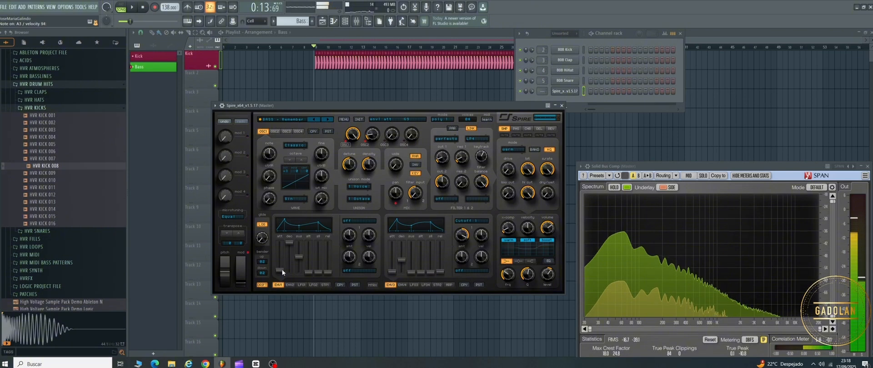
Step: Rename the Spire channel as Bass and color it lime green
{"action": "right_click", "coordinate": [565, 91]}
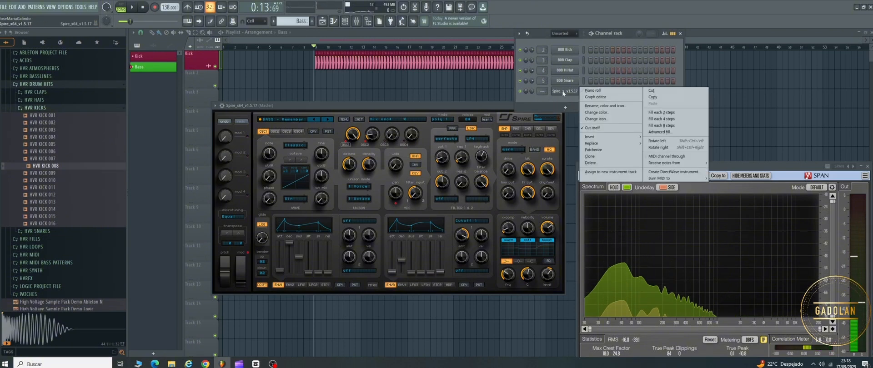
{"action": "left_click", "coordinate": [589, 109]}
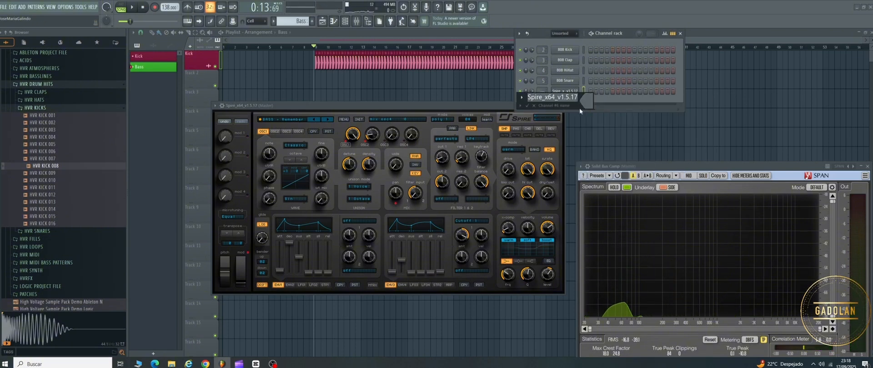
{"action": "type", "text": "Bass"}
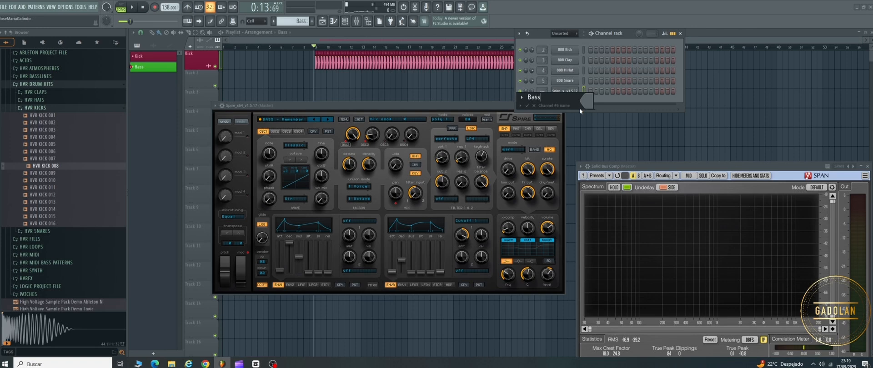
{"action": "left_click", "coordinate": [587, 103]}
{"action": "left_click", "coordinate": [610, 211]}
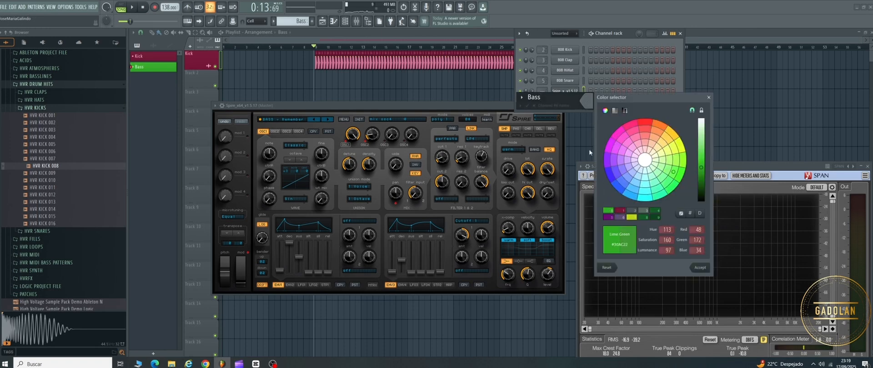
{"action": "left_click", "coordinate": [700, 268]}
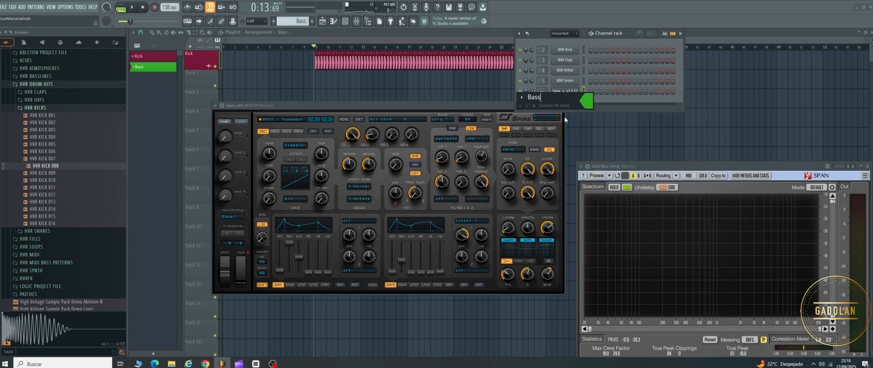
{"action": "left_click", "coordinate": [528, 106]}
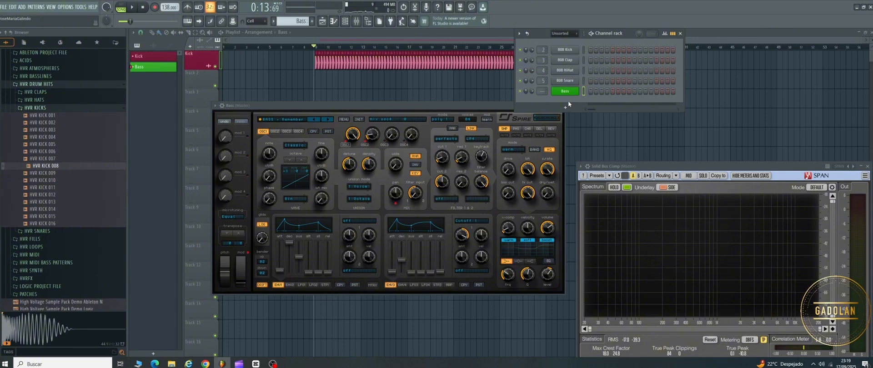
Step: Route the Bass channel to its own mixer track, move that track to insert 2 beside the kick, and lower its volume
{"action": "key", "text": "ctrl+l"}
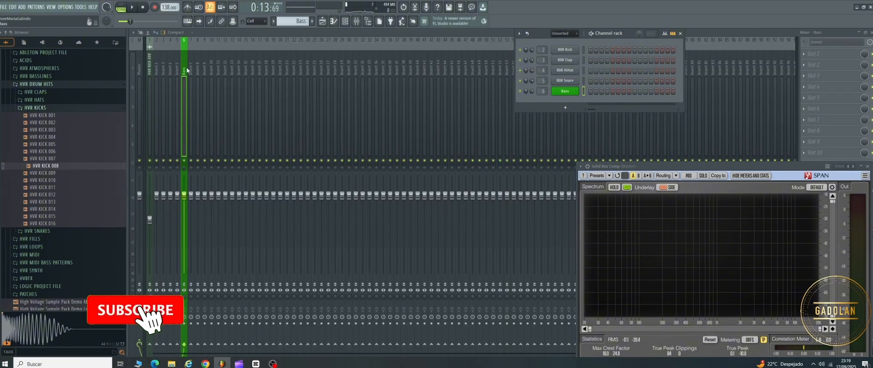
{"action": "key", "text": "alt+Left"}
{"action": "key", "text": "alt+Left"}
{"action": "key", "text": "alt+Left"}
{"action": "key", "text": "alt+Left"}
{"action": "key", "text": "alt+Left"}
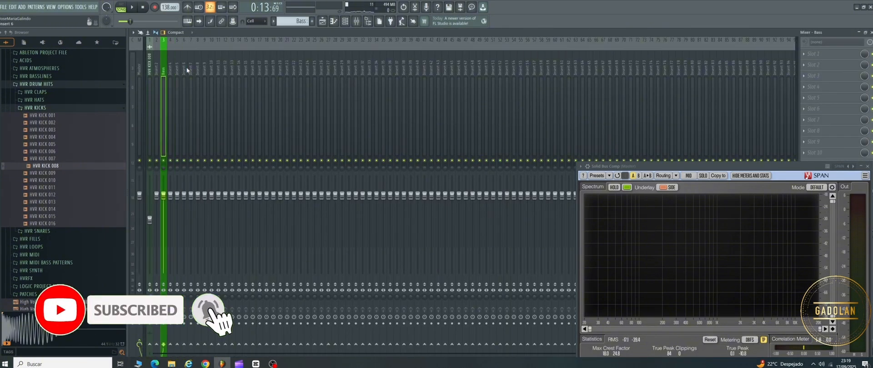
{"action": "key", "text": "alt+Right"}
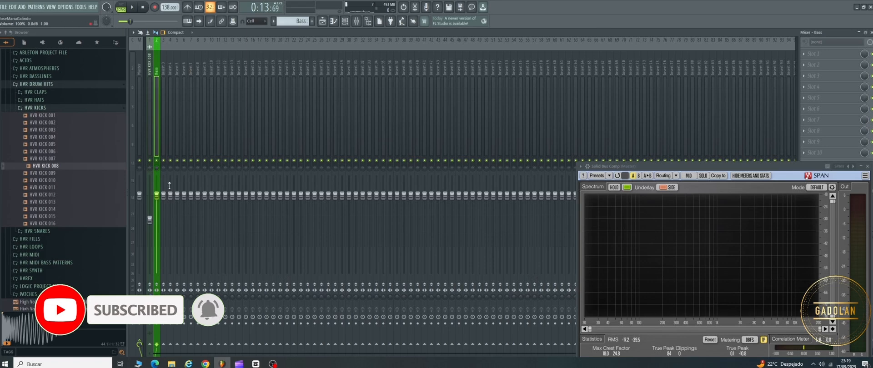
{"action": "left_click_drag", "start_coordinate": [157, 209], "coordinate": [211, 310]}
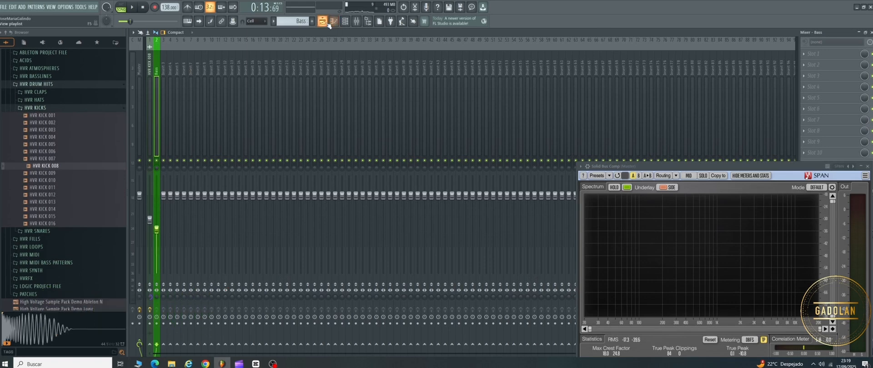
Step: Open the Bass channel's piano roll and draw an A3 note on the second sixteenth step of bar 1
{"action": "left_click", "coordinate": [352, 23]}
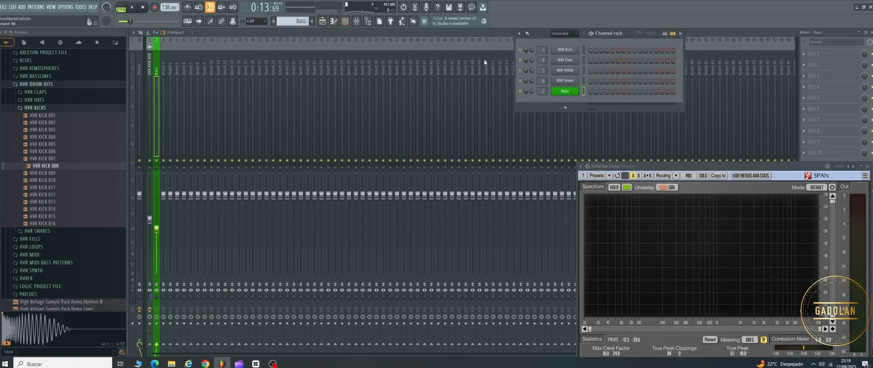
{"action": "right_click", "coordinate": [563, 92]}
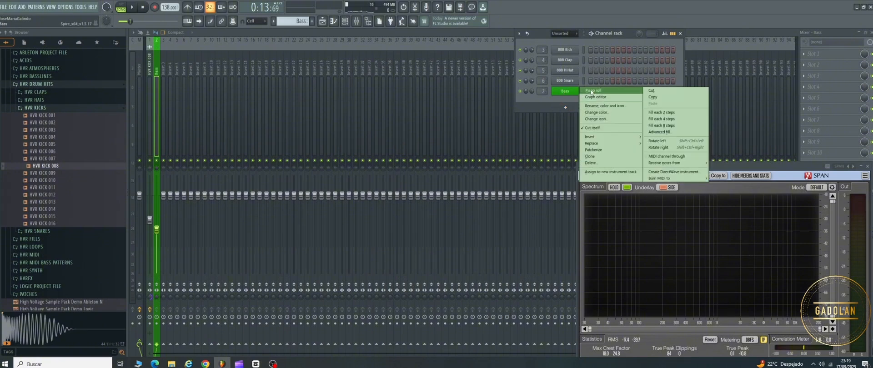
{"action": "left_click", "coordinate": [591, 91]}
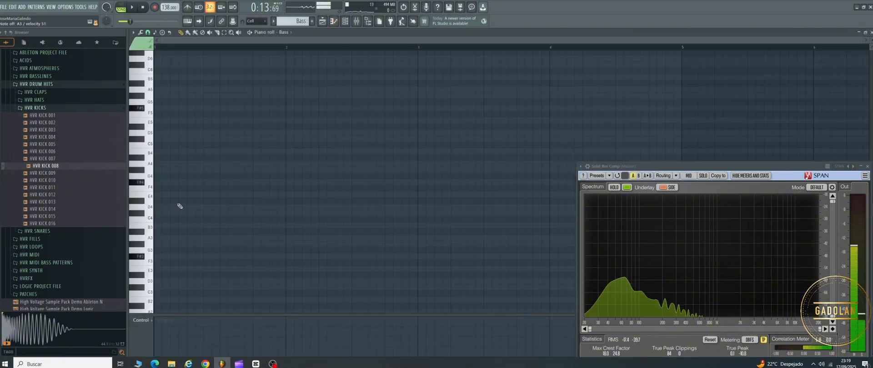
{"action": "scroll", "coordinate": [180, 206], "scroll_direction": "down", "scroll_amount": 3}
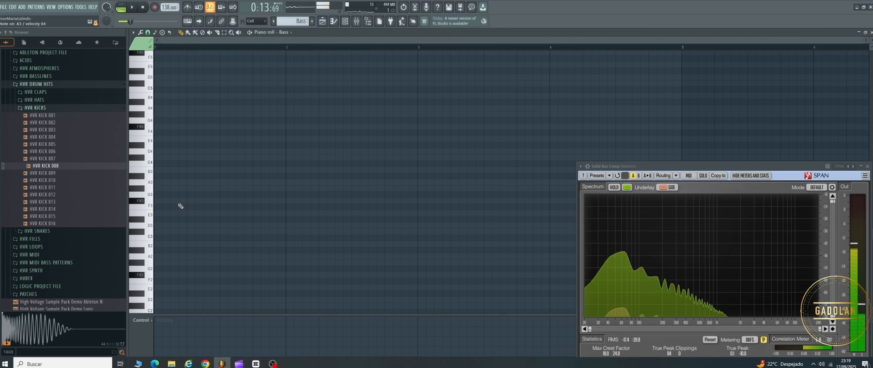
{"action": "left_click", "coordinate": [164, 182]}
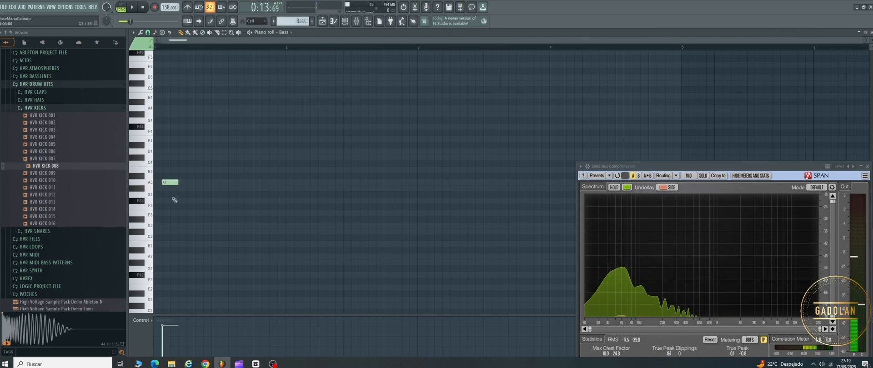
{"action": "scroll", "coordinate": [182, 191], "scroll_direction": "up", "scroll_amount": 4}
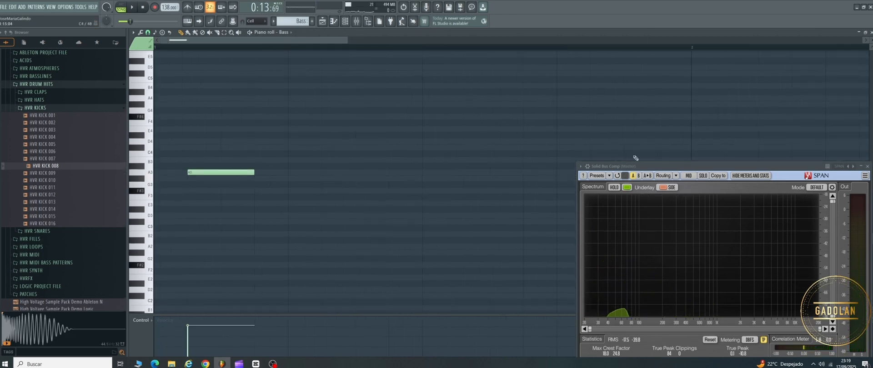
Step: Shrink the SPAN analyzer window and move it clear of the drawn notes
{"action": "left_click_drag", "start_coordinate": [693, 168], "coordinate": [515, 49]}
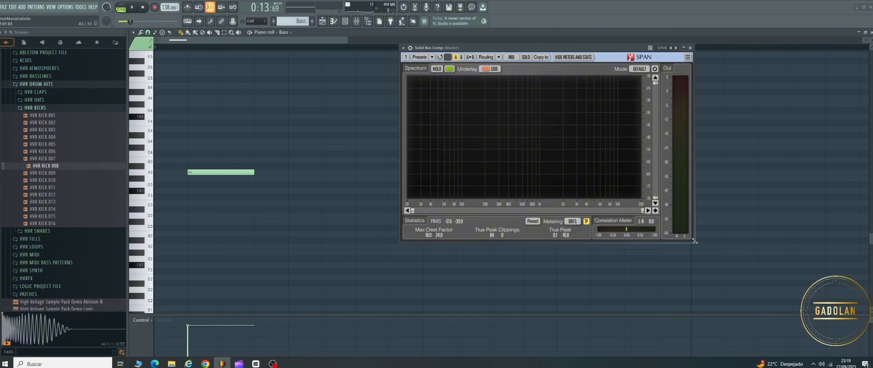
{"action": "left_click_drag", "start_coordinate": [695, 241], "coordinate": [590, 167]}
{"action": "left_click_drag", "start_coordinate": [513, 49], "coordinate": [741, 220]}
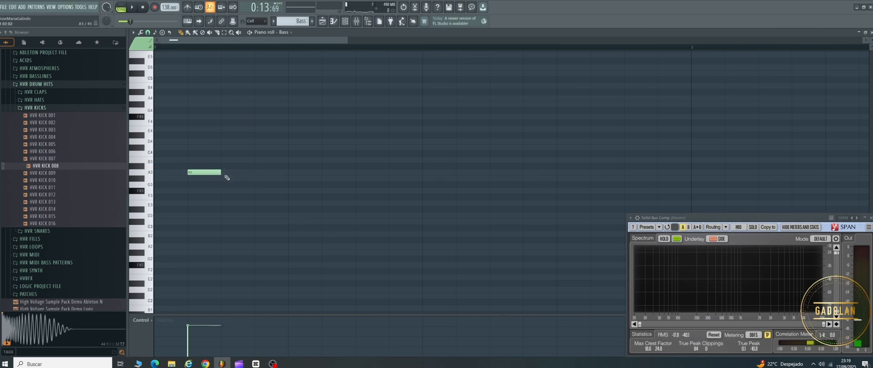
Step: Fill bar 1 with three sixteenth-long A3 notes per beat, leaving the first sixteenth of each beat empty
{"action": "left_click_drag", "start_coordinate": [225, 173], "coordinate": [263, 172]}
{"action": "left_click_drag", "start_coordinate": [261, 172], "coordinate": [229, 172]}
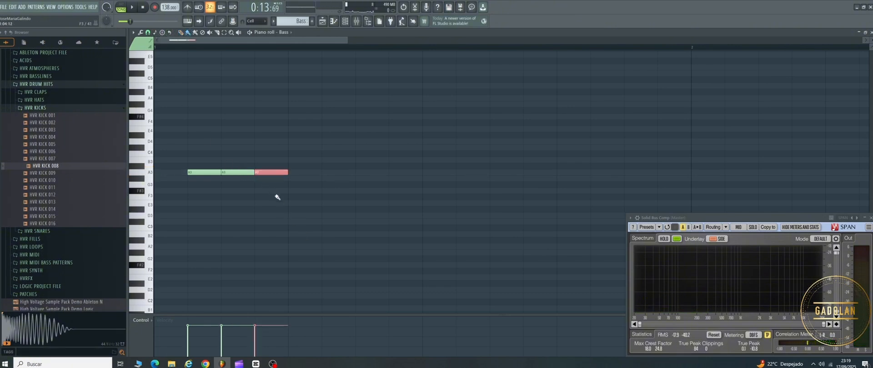
{"action": "left_click_drag", "start_coordinate": [326, 174], "coordinate": [397, 176]}
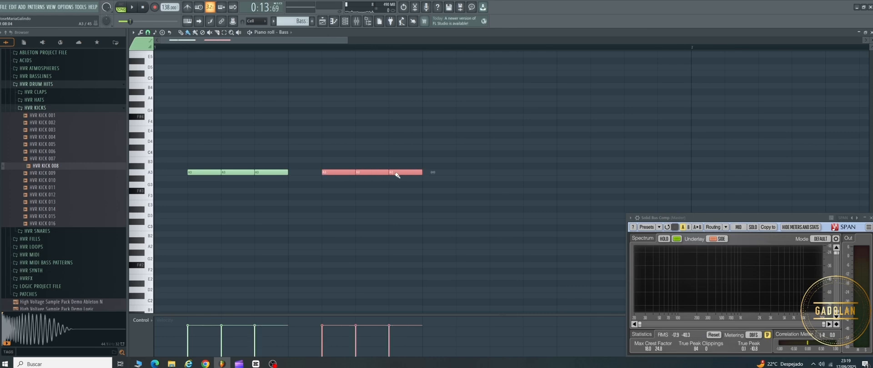
{"action": "left_click_drag", "start_coordinate": [462, 175], "coordinate": [518, 174]}
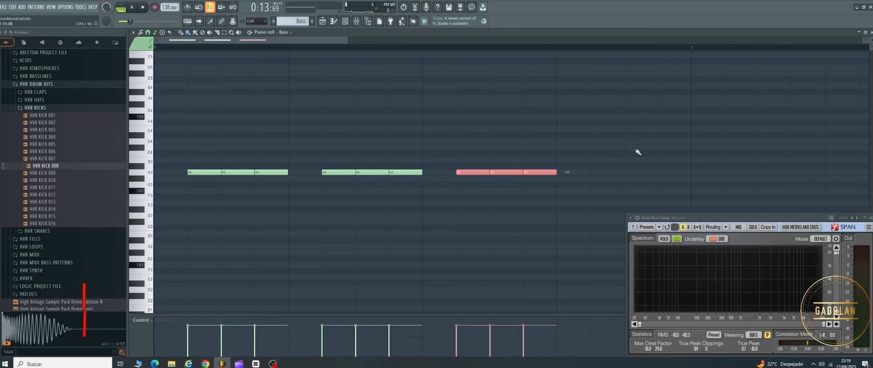
{"action": "left_click_drag", "start_coordinate": [600, 172], "coordinate": [666, 175]}
{"action": "scroll", "coordinate": [438, 192], "scroll_direction": "down", "scroll_amount": 5}
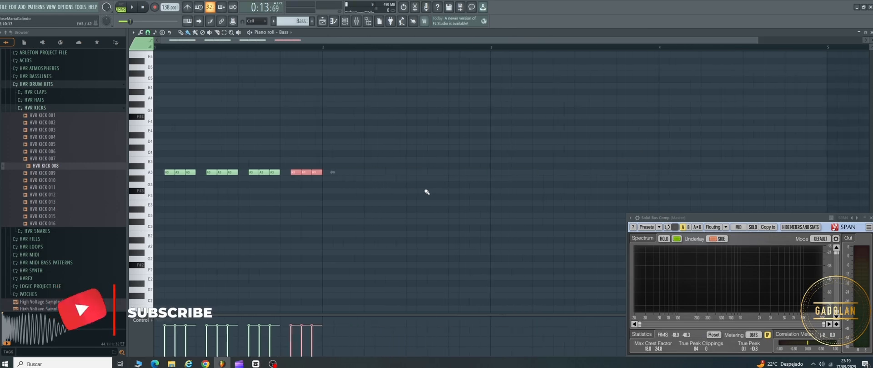
Step: Fill playlist track 2 with Bass pattern clips from bar 9 to bar 41, and give the track the pattern's name and green colour
{"action": "key", "text": "F5"}
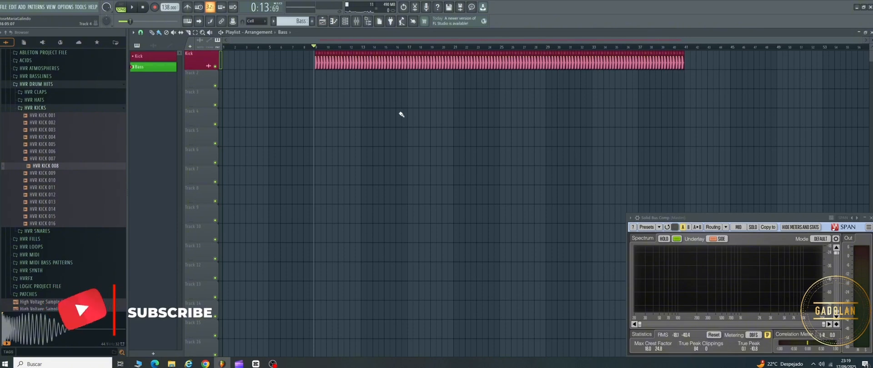
{"action": "left_click_drag", "start_coordinate": [318, 82], "coordinate": [680, 96]}
{"action": "scroll", "coordinate": [319, 100], "scroll_direction": "up", "scroll_amount": 4}
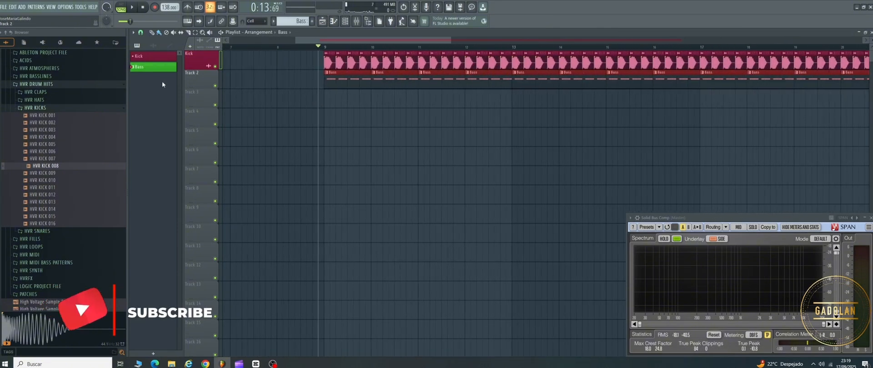
{"action": "right_click", "coordinate": [191, 81]}
{"action": "left_click", "coordinate": [206, 104]}
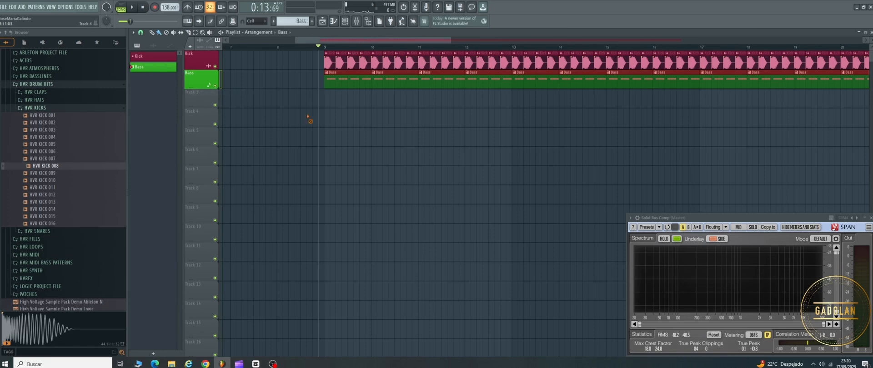
{"action": "scroll", "coordinate": [279, 129], "scroll_direction": "down", "scroll_amount": 4}
Step: Play the arrangement and slightly raise the Bass mixer track's volume against the kick
{"action": "key", "text": "space"}
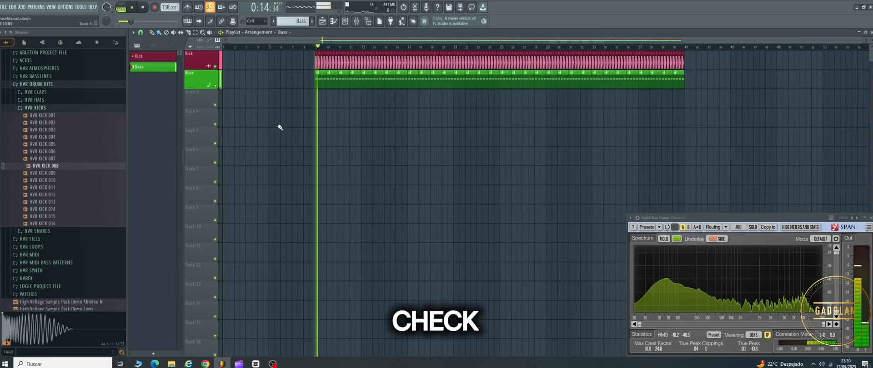
{"action": "key", "text": "F9"}
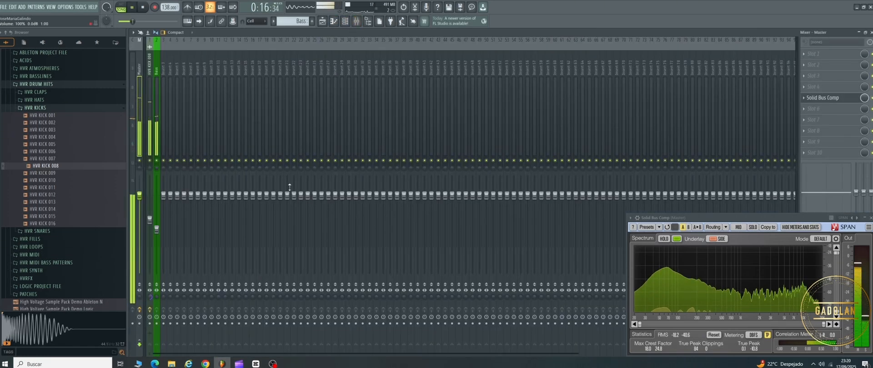
{"action": "left_click", "coordinate": [157, 229]}
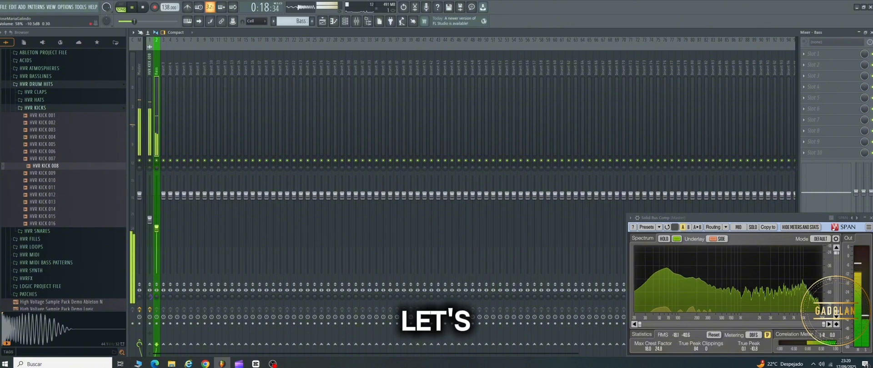
{"action": "left_click_drag", "start_coordinate": [156, 229], "coordinate": [156, 223]}
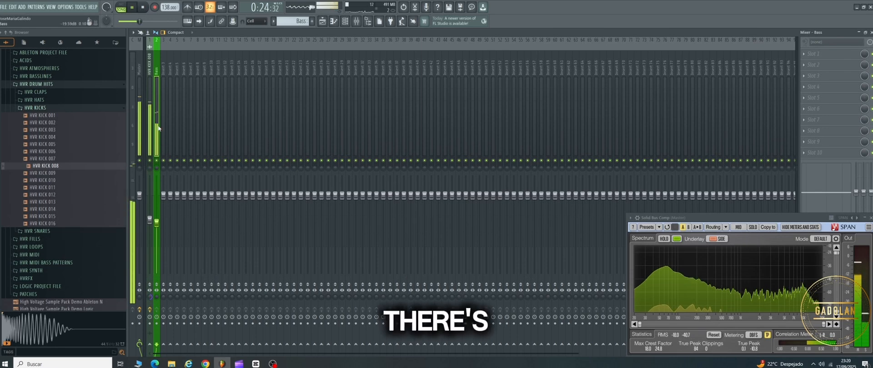
Step: Add Fruity Parametric EQ 2 to the Bass track's first slot, load the 20Hz + 18kHz cut preset and raise its low-cut frequency
{"action": "left_click", "coordinate": [815, 53]}
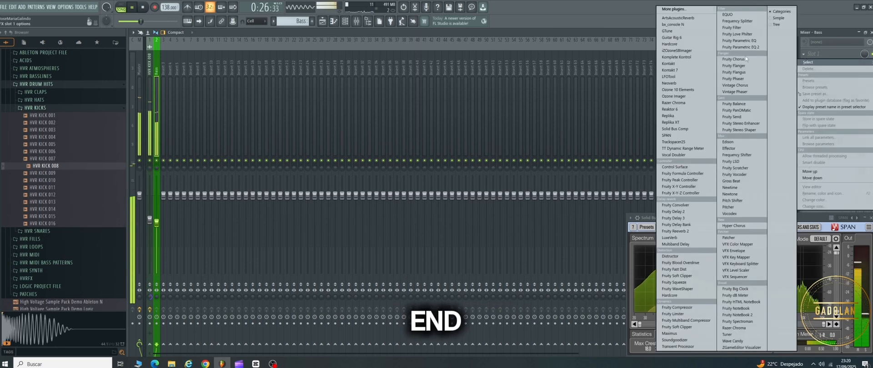
{"action": "left_click", "coordinate": [739, 47]}
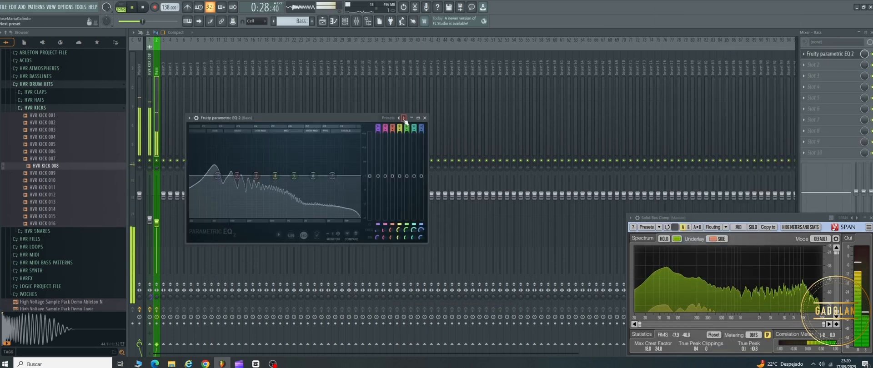
{"action": "left_click", "coordinate": [404, 119]}
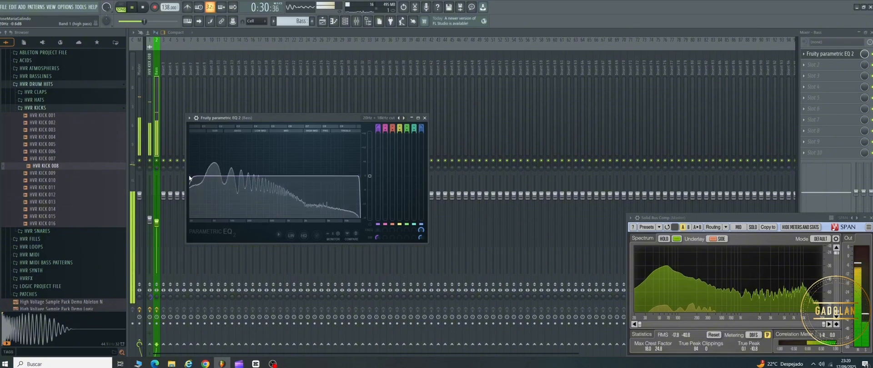
{"action": "left_click_drag", "start_coordinate": [189, 178], "coordinate": [196, 176]}
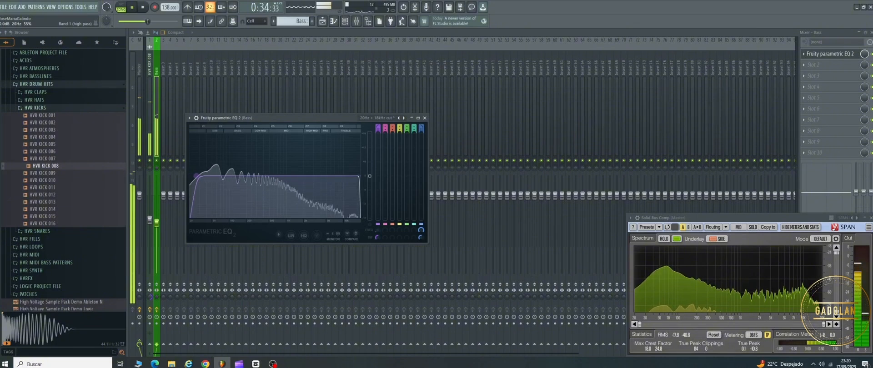
{"action": "left_click", "coordinate": [425, 118]}
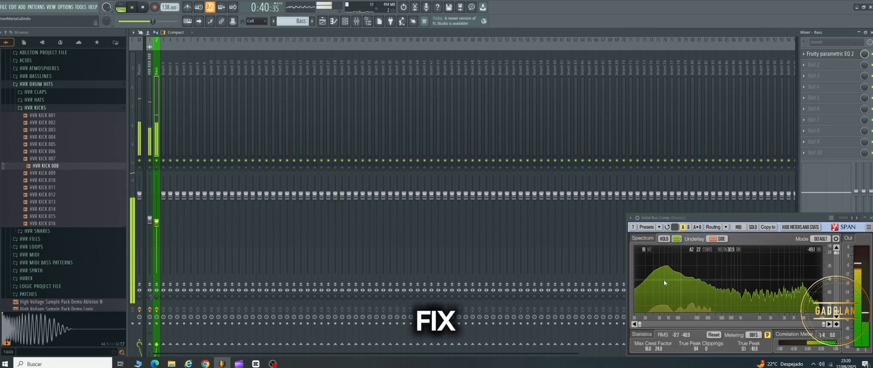
Step: Add Maximus to the Bass track's second slot, set the low band's stereo separation to 100% merged and display the frequency bands
{"action": "left_click", "coordinate": [806, 67]}
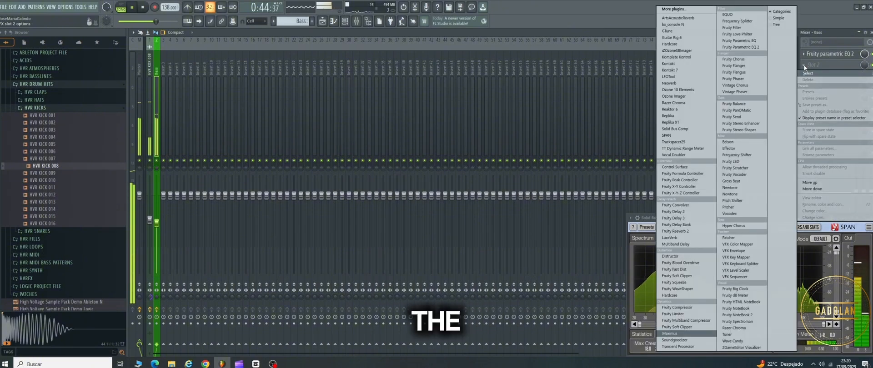
{"action": "left_click", "coordinate": [670, 334]}
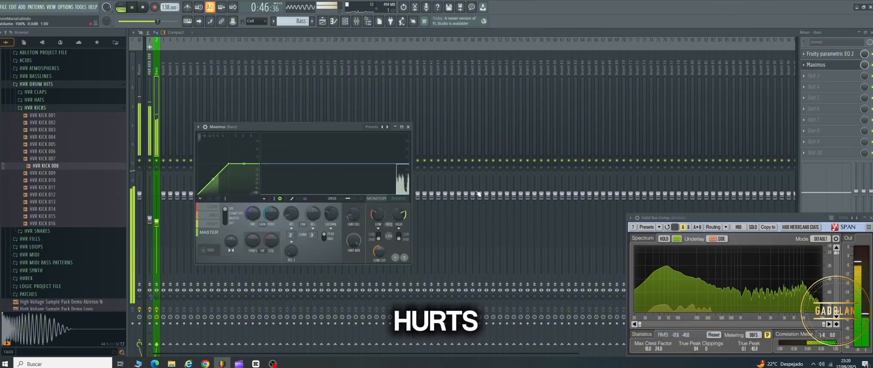
{"action": "left_click", "coordinate": [213, 207]}
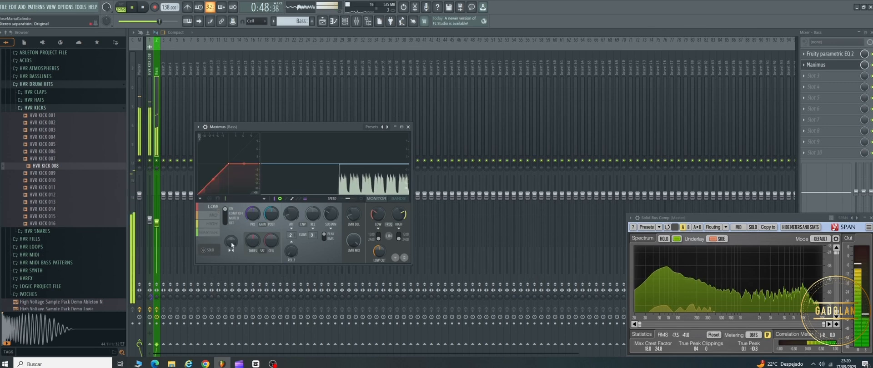
{"action": "left_click_drag", "start_coordinate": [231, 242], "coordinate": [232, 218]}
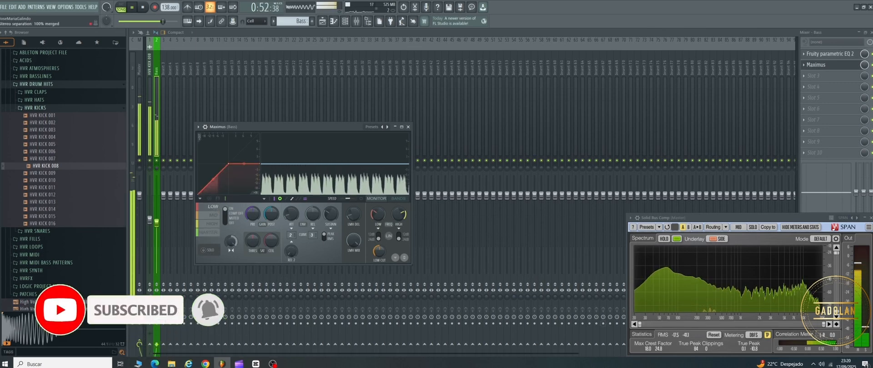
{"action": "left_click_drag", "start_coordinate": [231, 242], "coordinate": [231, 220]}
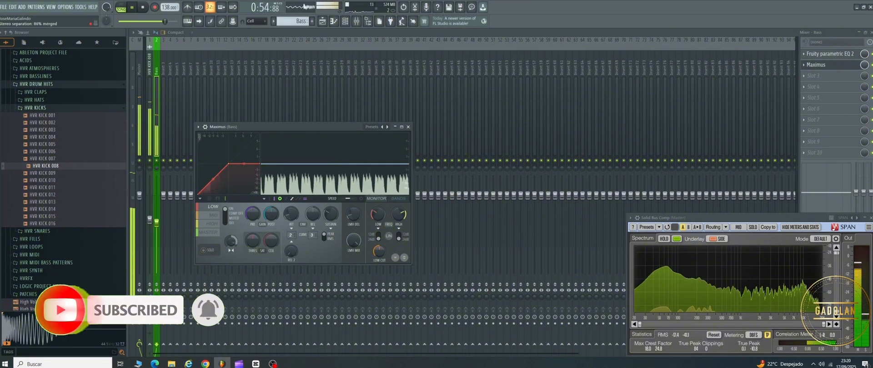
{"action": "left_click", "coordinate": [402, 200]}
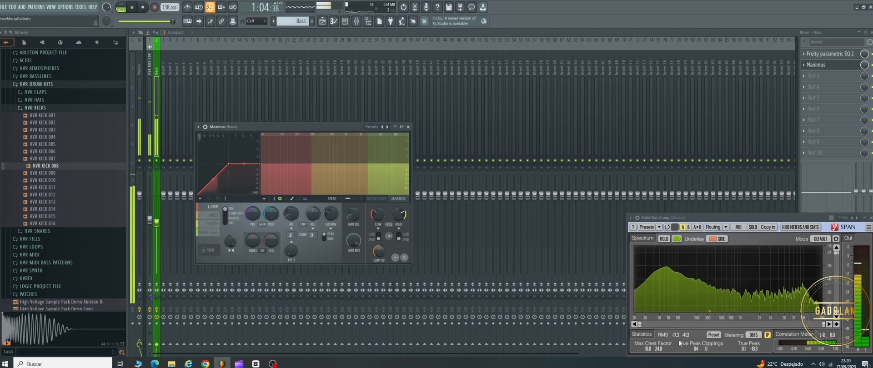
Step: Add LFOTool to the Bass track's third slot, load the next preset and lower the start point of its volume curve
{"action": "left_click", "coordinate": [806, 76]}
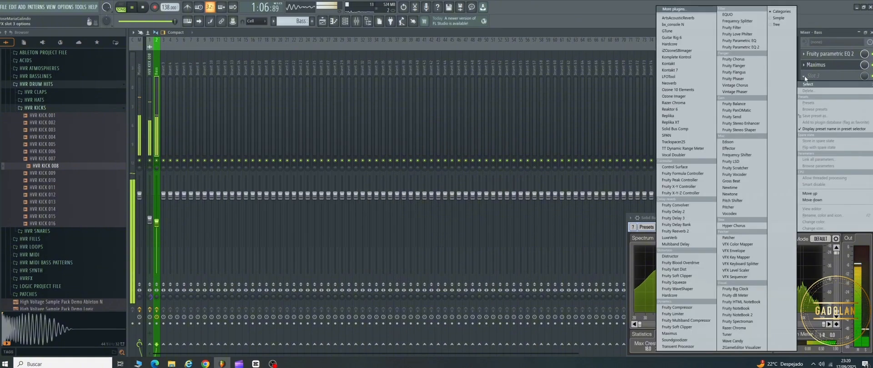
{"action": "left_click", "coordinate": [673, 76]}
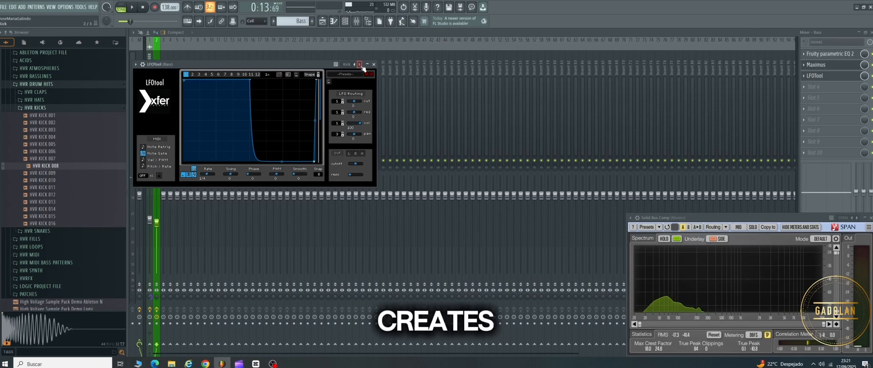
{"action": "left_click", "coordinate": [359, 64]}
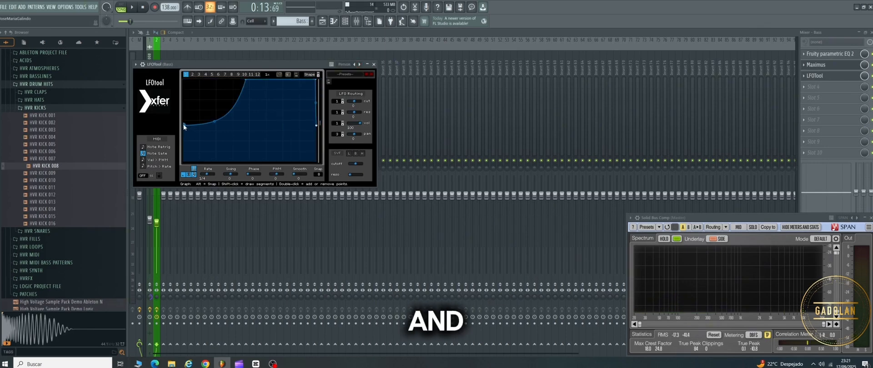
{"action": "left_click_drag", "start_coordinate": [185, 125], "coordinate": [184, 130]}
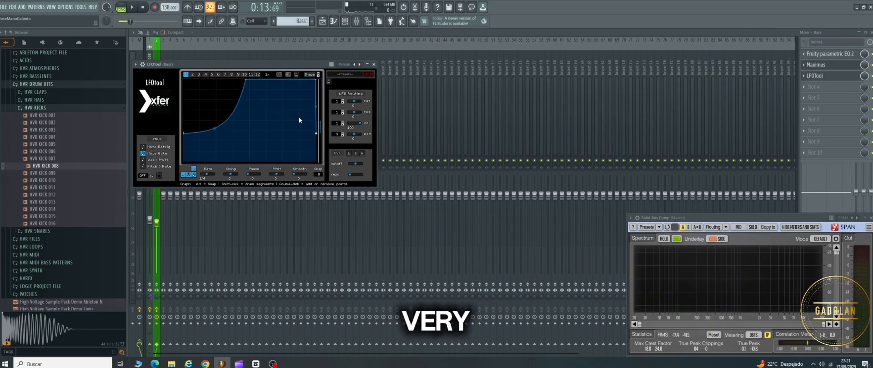
{"action": "left_click", "coordinate": [374, 65]}
Step: Lower the filter 1 cutoff of the Bass channel's Spire synth to 205 while the arrangement plays
{"action": "key", "text": "space"}
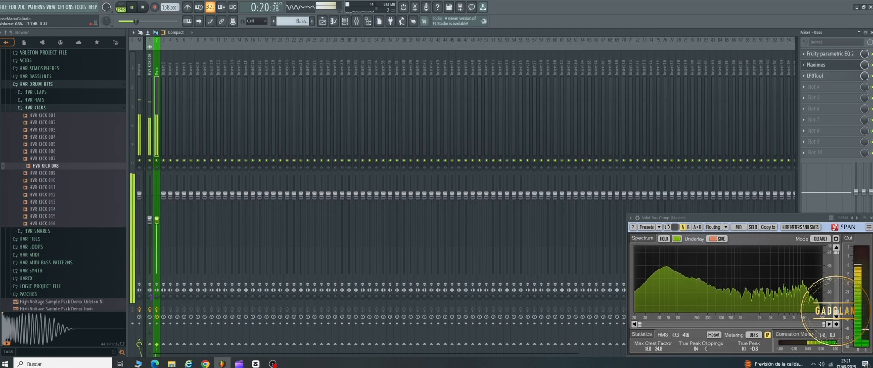
{"action": "left_click", "coordinate": [346, 21]}
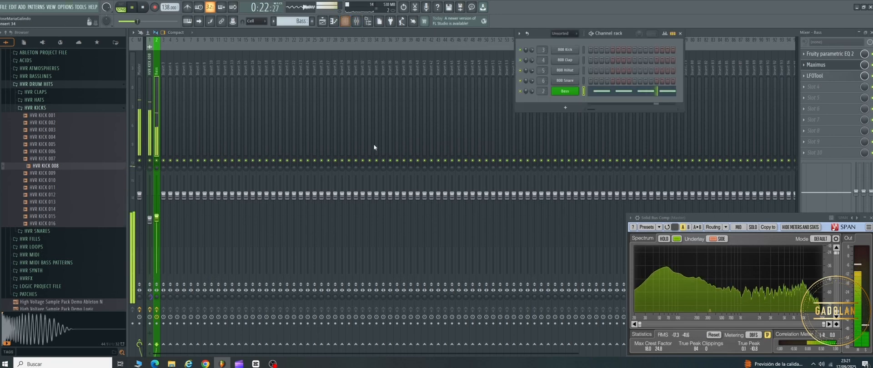
{"action": "left_click", "coordinate": [563, 93]}
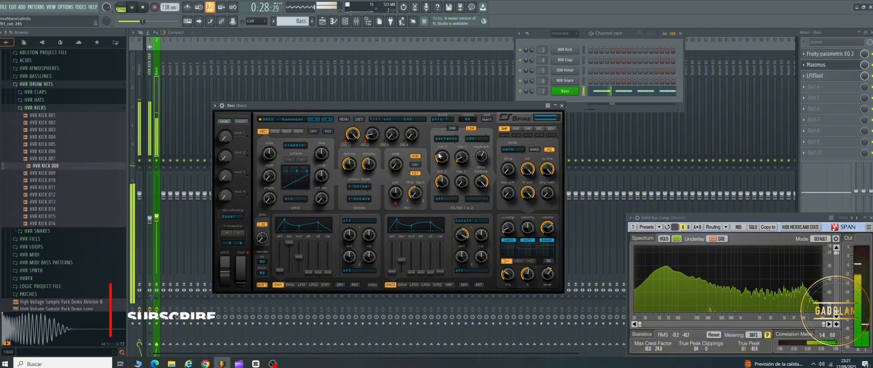
{"action": "mouse_move", "coordinate": [439, 156]}
{"action": "left_mouse_down"}
{"action": "mouse_move", "coordinate": [428, 160]}
{"action": "mouse_move", "coordinate": [436, 160]}
{"action": "left_mouse_up"}
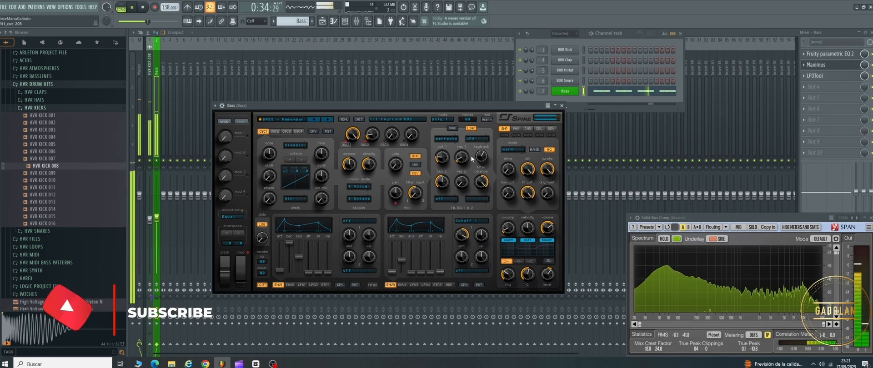
Step: Inspect how the kick and bass clips line up in the playlist, toggling the Kick track's mute off and on to compare
{"action": "left_click", "coordinate": [325, 33]}
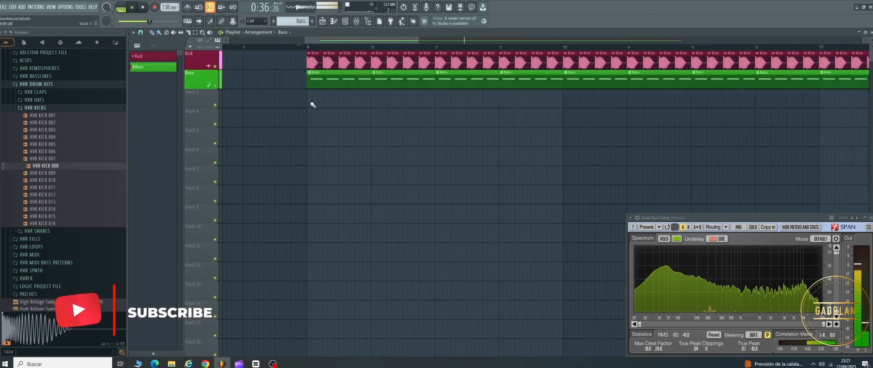
{"action": "scroll", "coordinate": [313, 105], "scroll_direction": "up", "scroll_amount": 6}
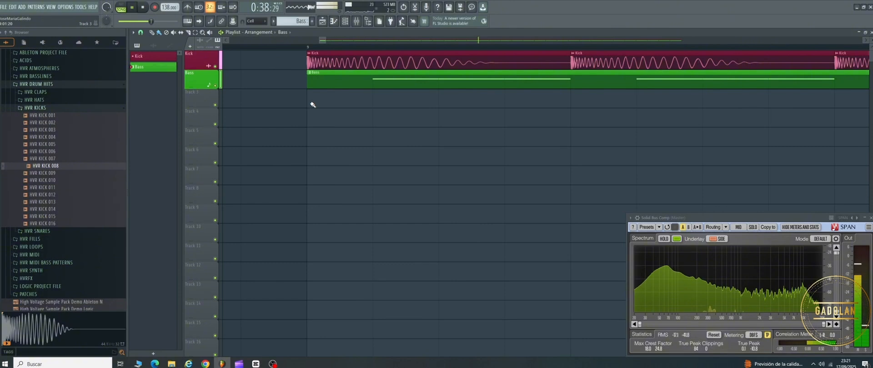
{"action": "scroll", "coordinate": [312, 105], "scroll_direction": "down", "scroll_amount": 8}
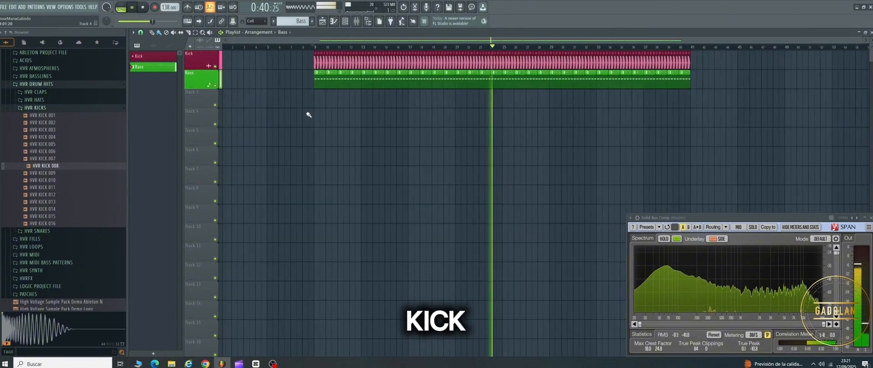
{"action": "left_click", "coordinate": [216, 67]}
{"action": "left_click", "coordinate": [215, 67]}
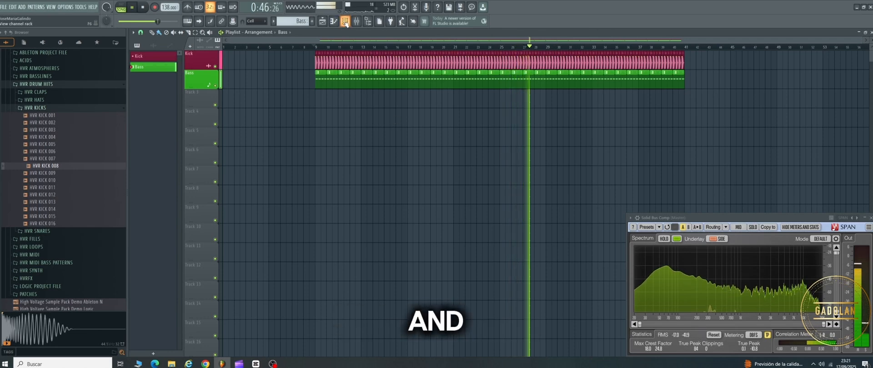
Step: Review the kick track's effect chain in the mixer, return to the playlist and stop playback
{"action": "left_click", "coordinate": [357, 22]}
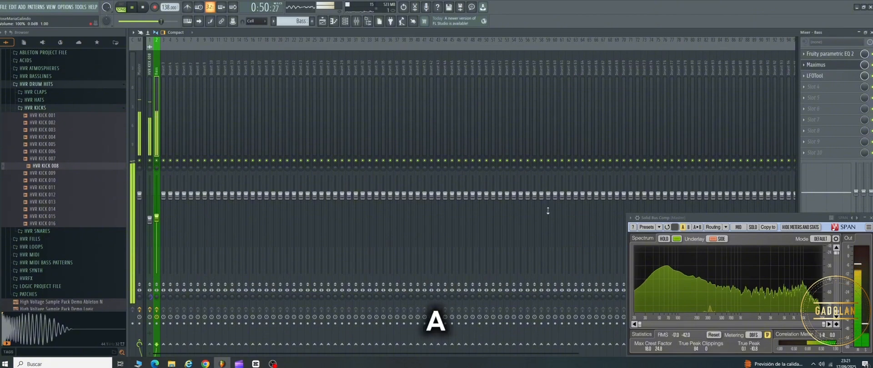
{"action": "left_click", "coordinate": [150, 141]}
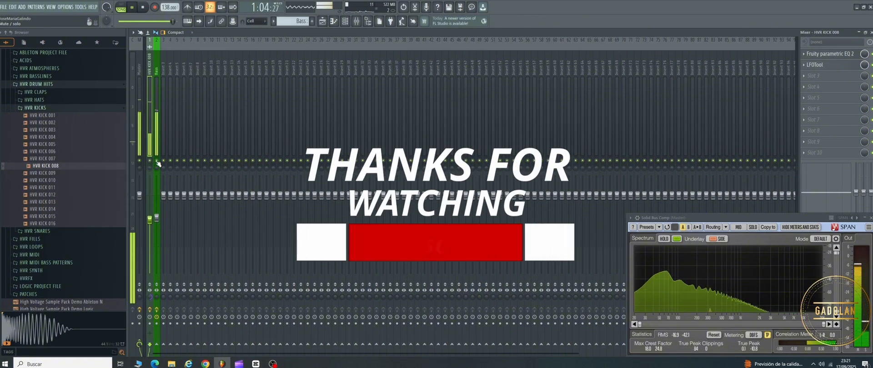
{"action": "left_click", "coordinate": [323, 22]}
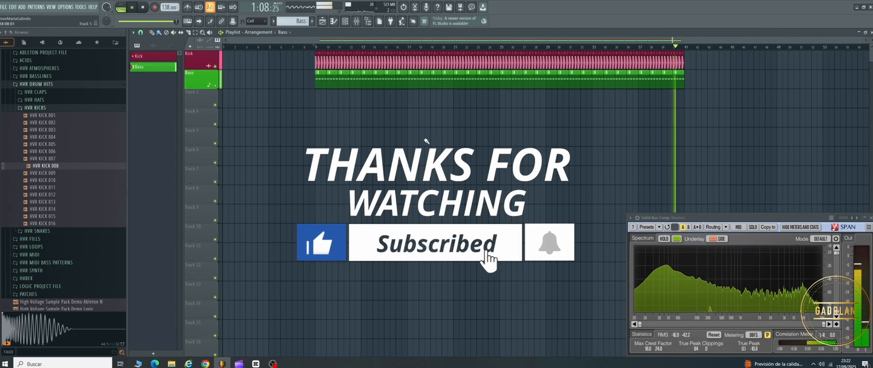
{"action": "key", "text": "space"}
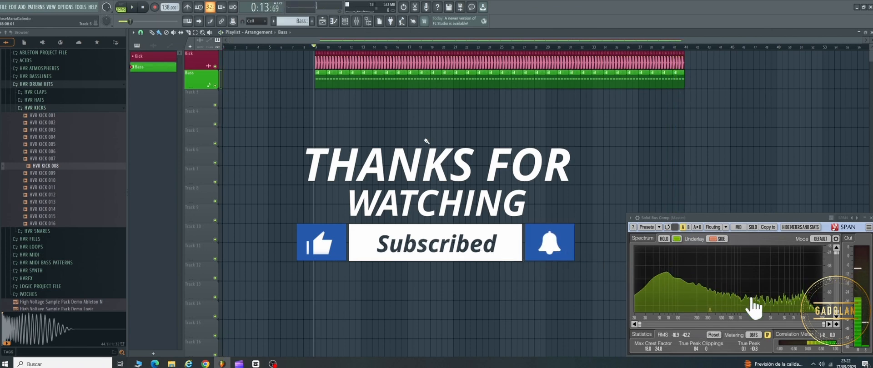